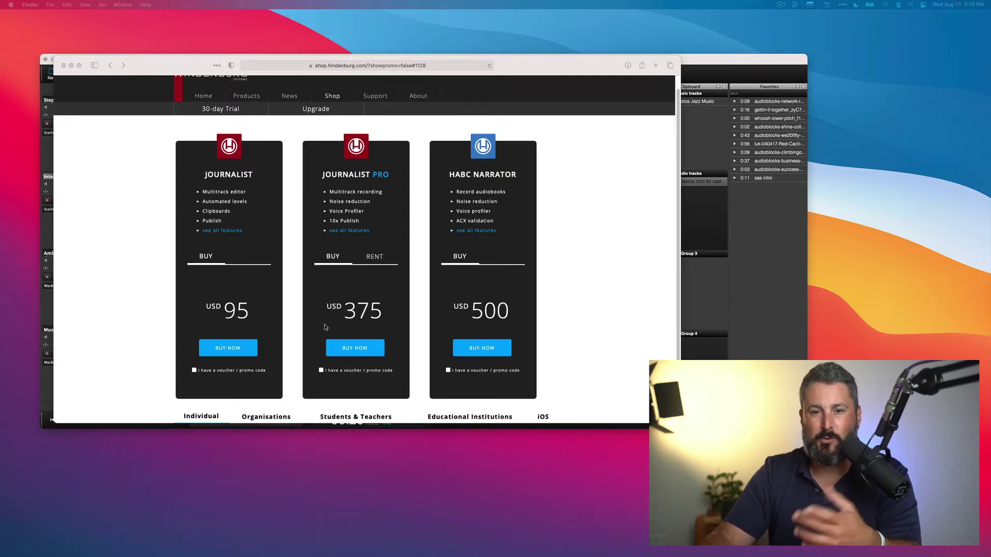
# Step: Show the USD 120 Journalist Pro rental price, then minimize Safari to reveal the Hindenburg session
pyautogui.click(373, 261)
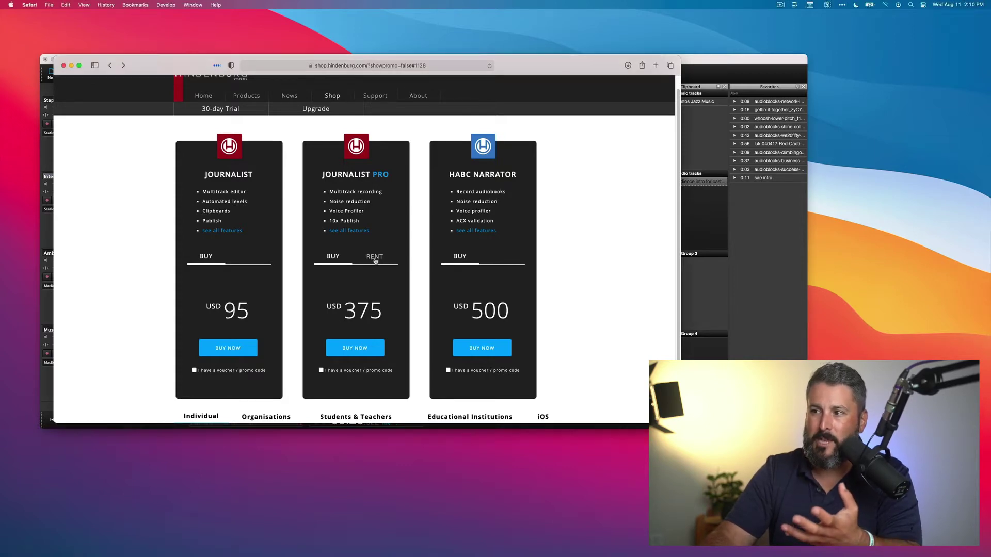
pyautogui.click(375, 258)
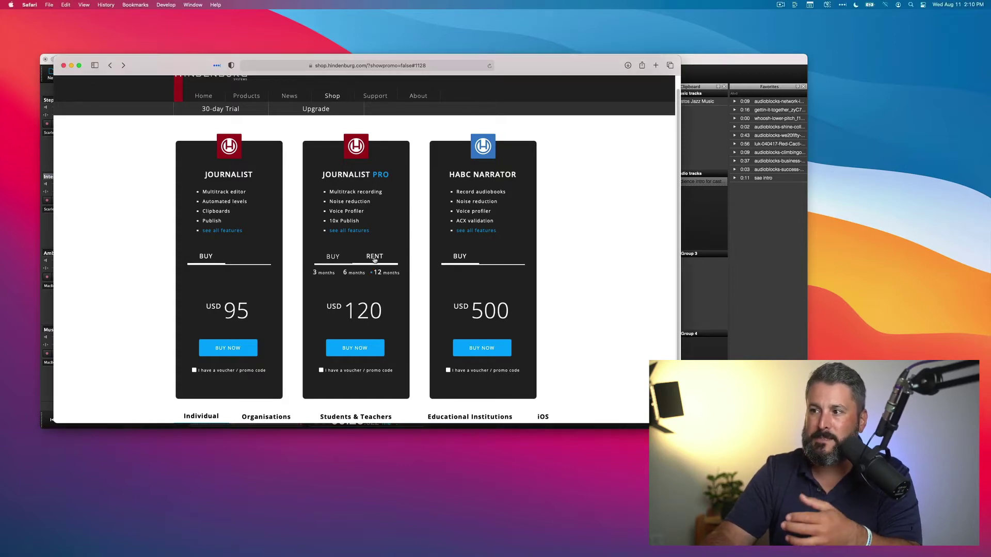
pyautogui.click(72, 66)
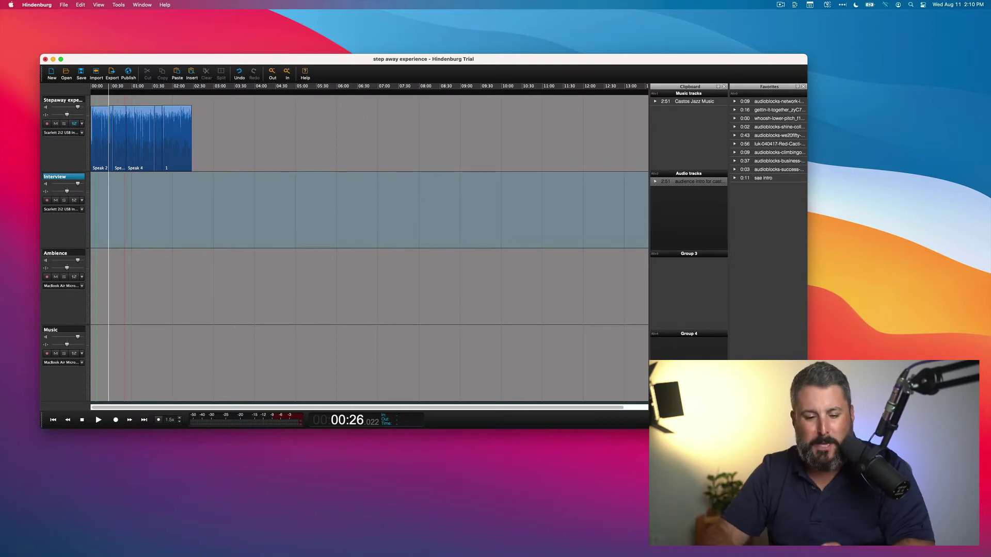
# Step: Shift clip 1 on the Stepaway track to start at 1:52, opening a gap after Speak 4
pyautogui.press('super+Tab')
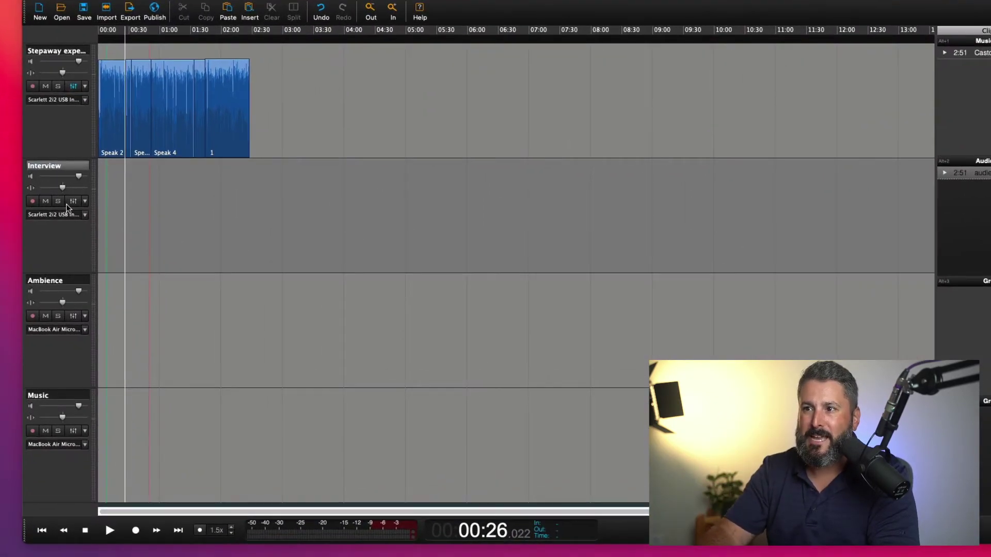
pyautogui.scroll(5, 155, 149)
pyautogui.moveTo(501, 513); pyautogui.dragTo(331, 492)
pyautogui.moveTo(567, 111); pyautogui.dragTo(610, 113)
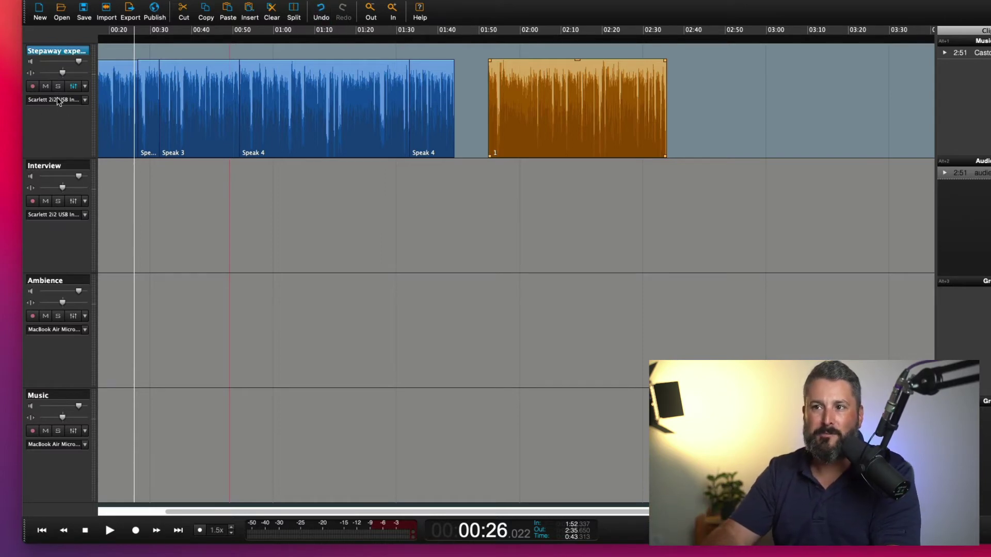
# Step: Check the Interview track's input device and record-arm the Interview track
pyautogui.click(71, 216)
pyautogui.click(70, 135)
pyautogui.click(32, 202)
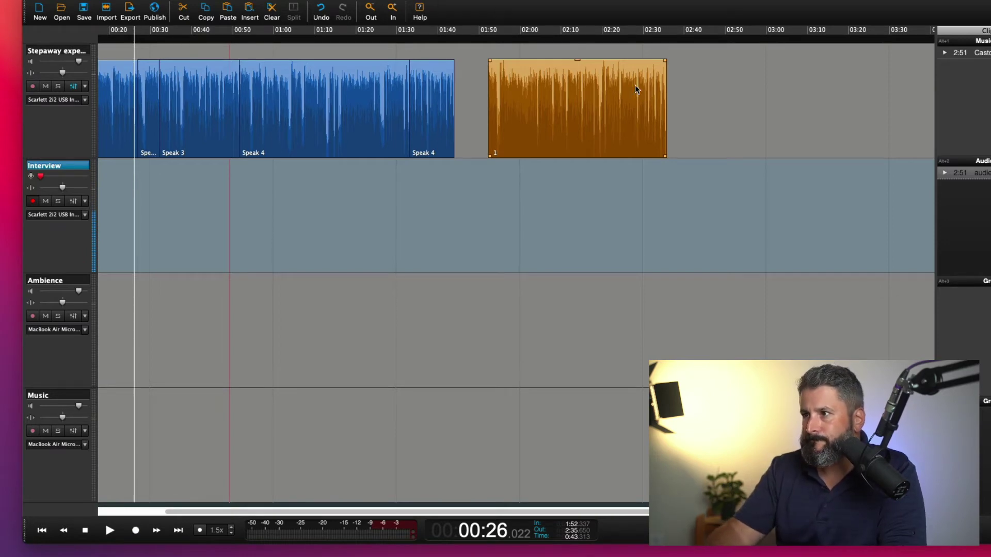
# Step: Reposition the short Speak 4 clip on the Stepaway track ahead of clip 1
pyautogui.moveTo(637, 85); pyautogui.dragTo(661, 89)
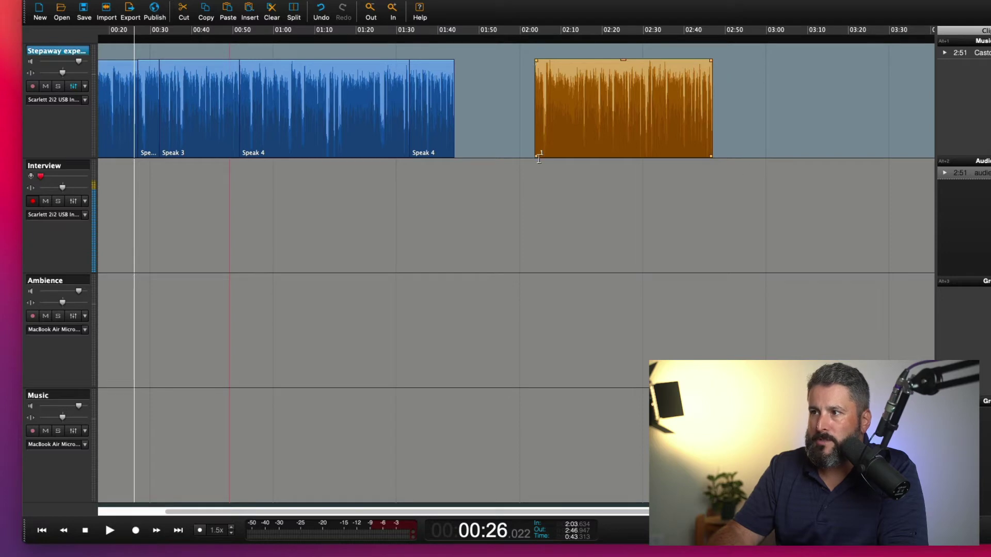
pyautogui.click(441, 123)
pyautogui.moveTo(442, 123); pyautogui.dragTo(447, 98)
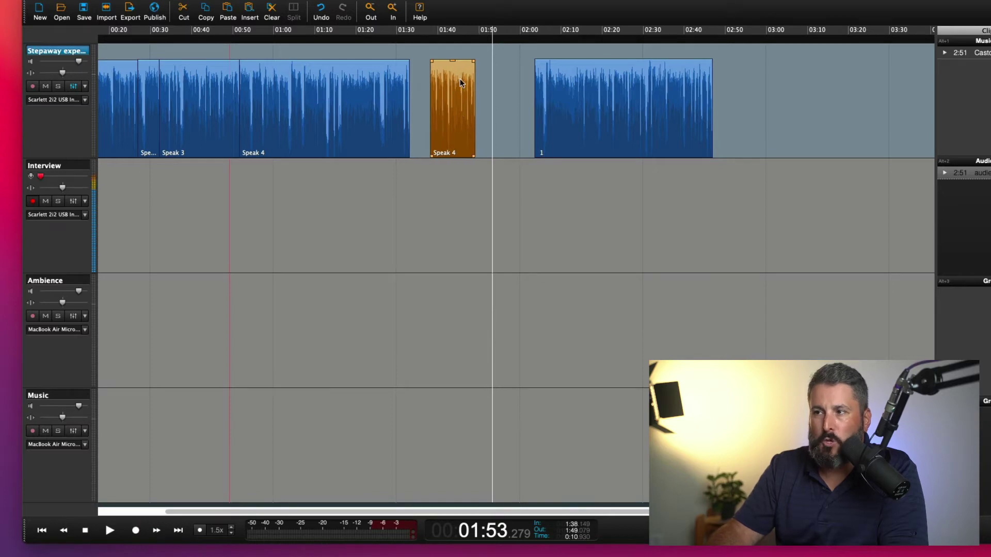
pyautogui.click(347, 103)
pyautogui.moveTo(458, 87)
pyautogui.mouseDown()
pyautogui.moveTo(474, 88)
pyautogui.moveTo(451, 95)
pyautogui.mouseUp()
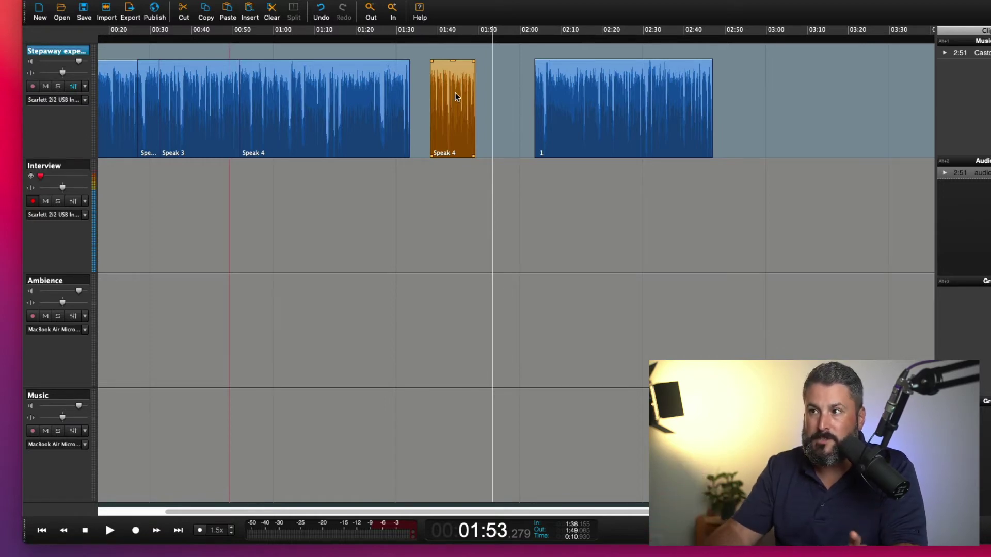
pyautogui.moveTo(454, 94); pyautogui.dragTo(434, 99)
# Step: Slide clip 1 to 1:45 against Speak 4, mute Stepaway, and set the playhead at 00:21
pyautogui.moveTo(573, 92); pyautogui.dragTo(503, 96)
pyautogui.click(45, 86)
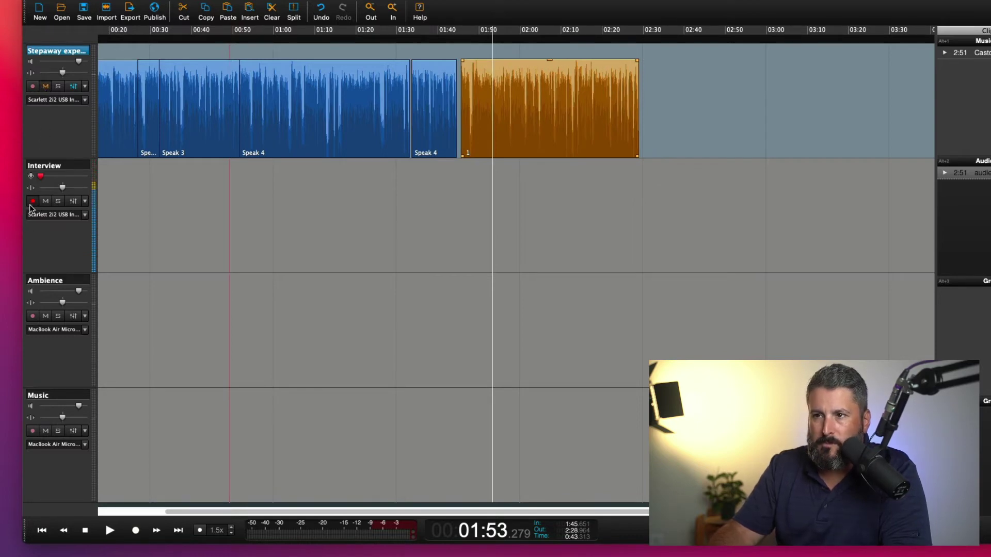
pyautogui.click(114, 215)
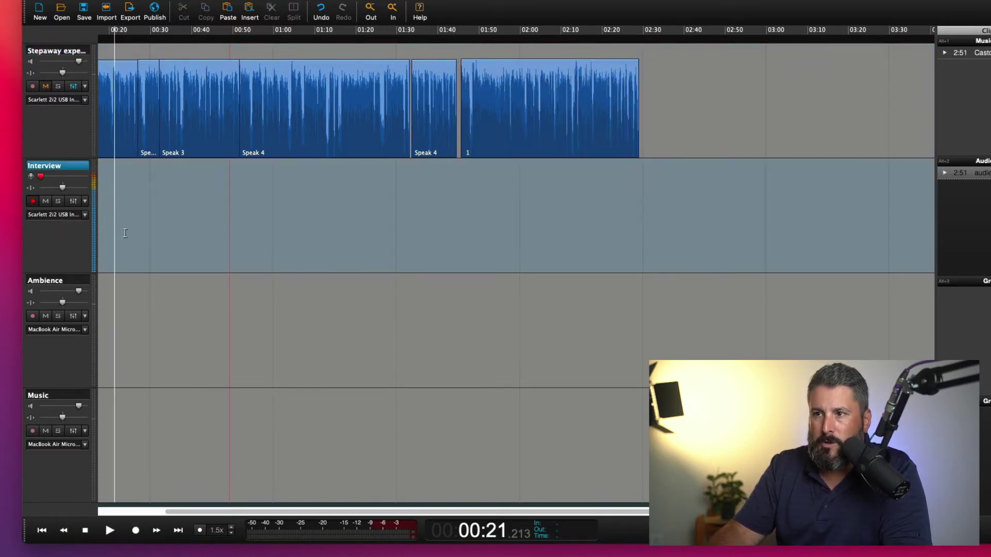
# Step: Record a roughly 7-second clip onto the Interview track from 0:21 to 0:28
pyautogui.click(136, 531)
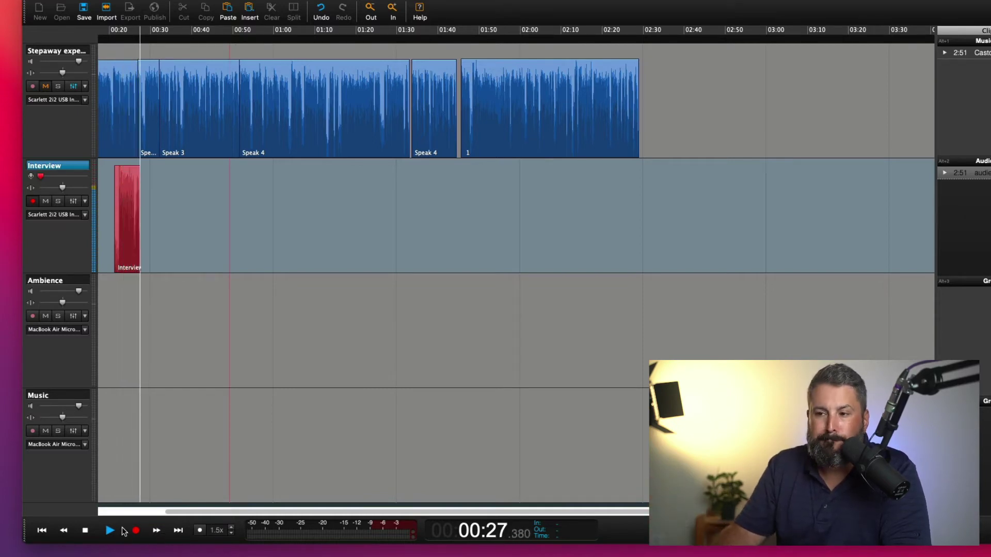
pyautogui.click(85, 531)
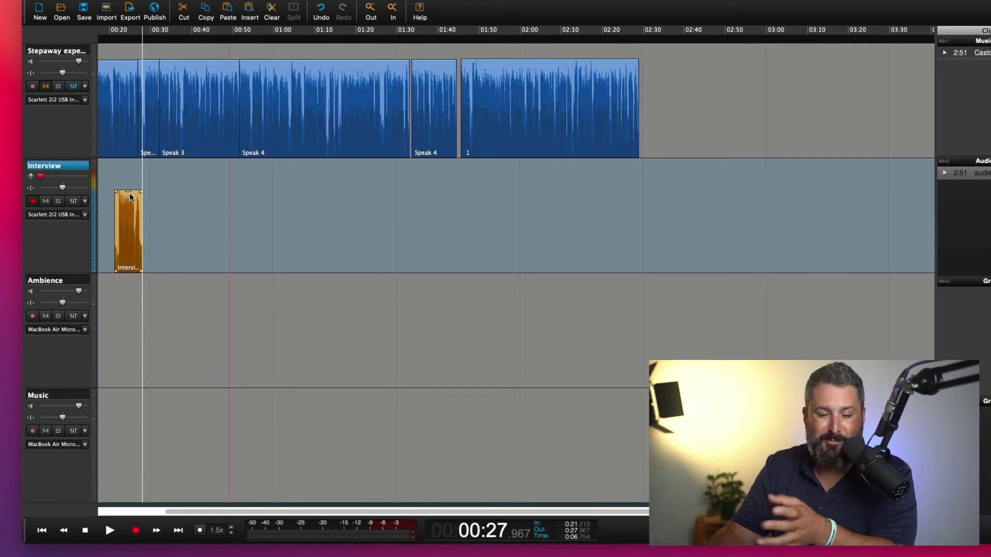
# Step: Drop the Castos Jazz Music clip from the Clipboard onto the Ambience track at about 0:19
pyautogui.press('super+equal')
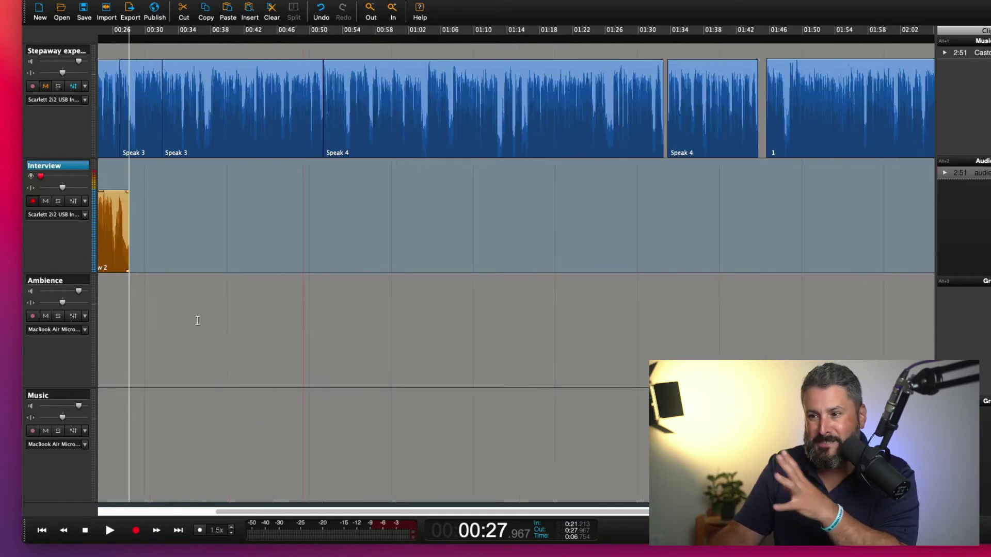
pyautogui.moveTo(266, 512); pyautogui.dragTo(237, 512)
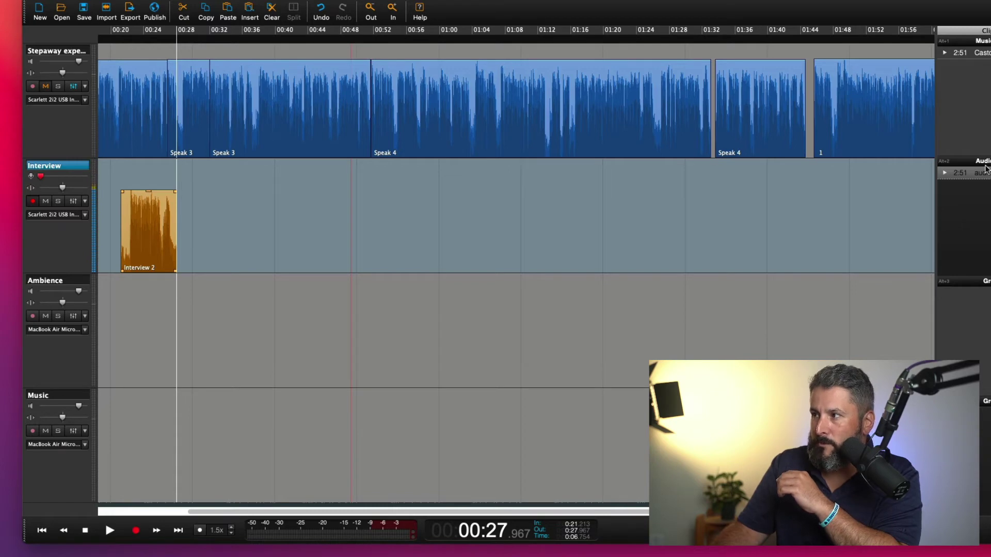
pyautogui.click(963, 53)
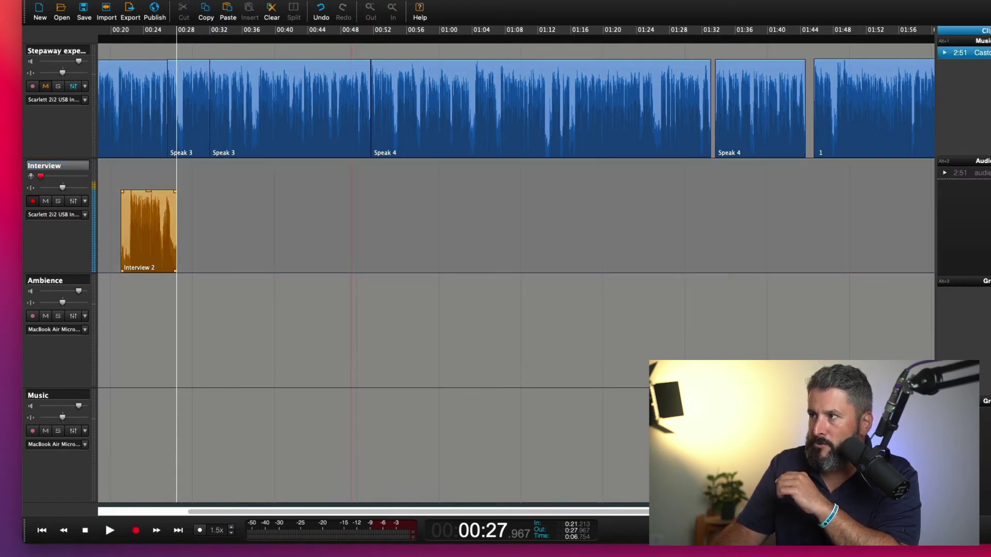
pyautogui.moveTo(962, 52); pyautogui.dragTo(105, 327)
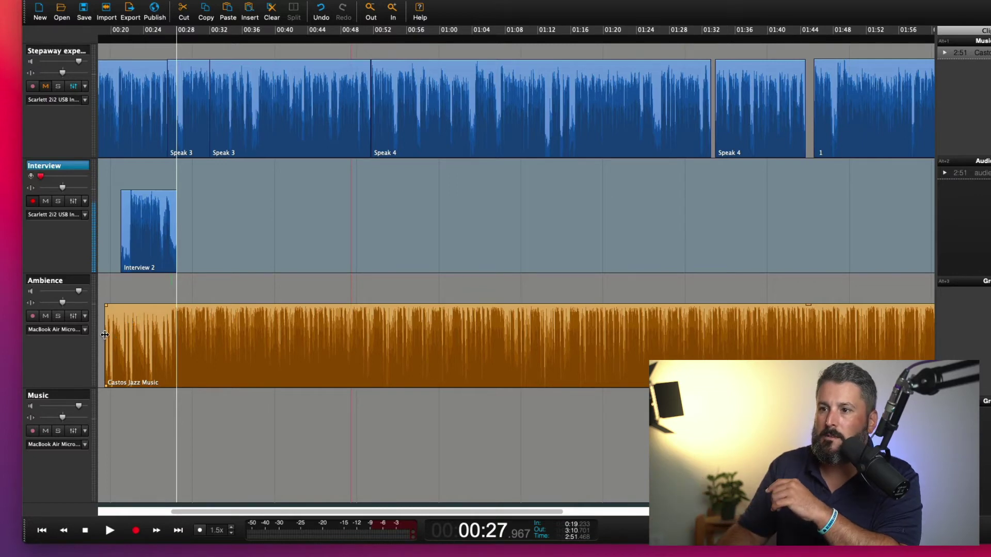
# Step: Trim and shift the Castos Jazz Music clip to span 0:05.7–1:01.4, then mark the Interview 2 span
pyautogui.click(108, 334)
pyautogui.moveTo(107, 333); pyautogui.dragTo(296, 324)
pyautogui.moveTo(207, 344)
pyautogui.mouseDown()
pyautogui.moveTo(661, 342)
pyautogui.moveTo(320, 342)
pyautogui.moveTo(221, 332)
pyautogui.moveTo(224, 343)
pyautogui.mouseUp()
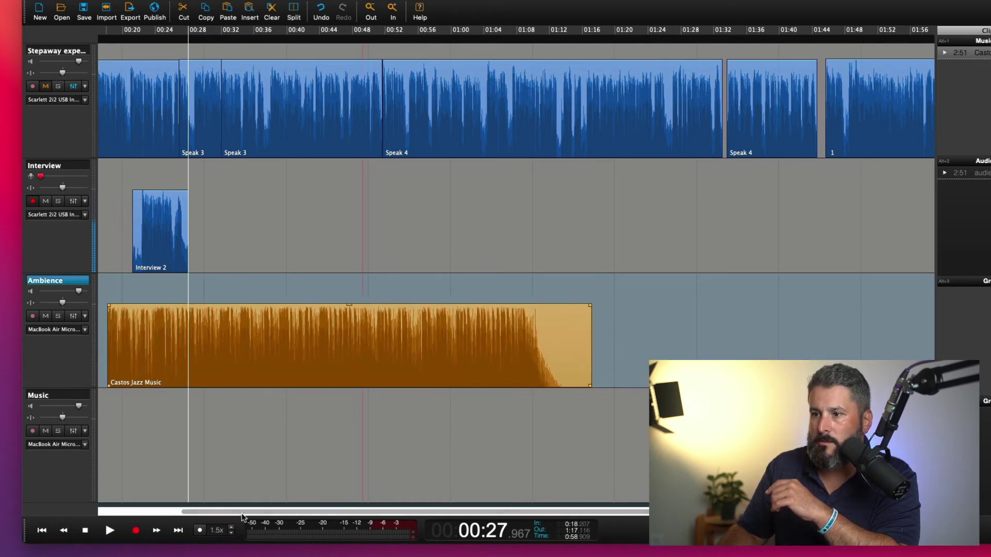
pyautogui.moveTo(242, 512); pyautogui.dragTo(163, 510)
pyautogui.moveTo(297, 336); pyautogui.dragTo(236, 330)
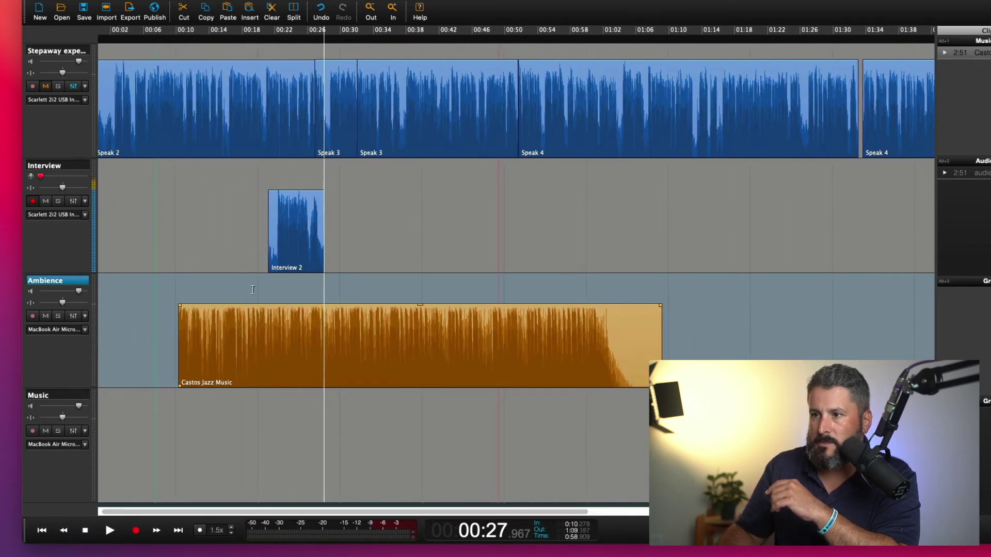
pyautogui.moveTo(662, 344); pyautogui.dragTo(636, 343)
pyautogui.moveTo(485, 337); pyautogui.dragTo(423, 328)
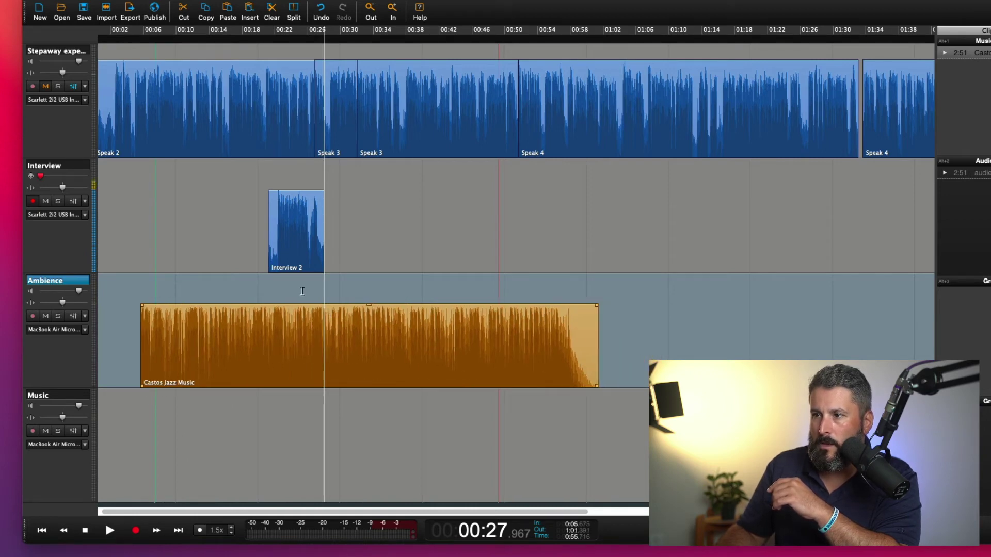
pyautogui.click(301, 340)
pyautogui.moveTo(264, 372); pyautogui.dragTo(325, 369)
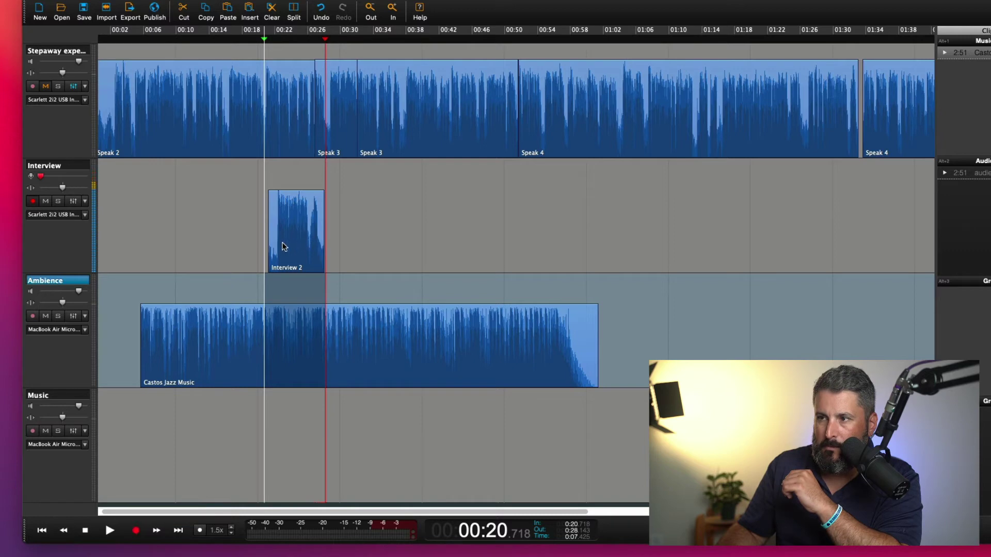
# Step: Duck the jazz music to -21.9 dB under Interview 2 and play back the ducked section
pyautogui.moveTo(295, 303); pyautogui.dragTo(293, 354)
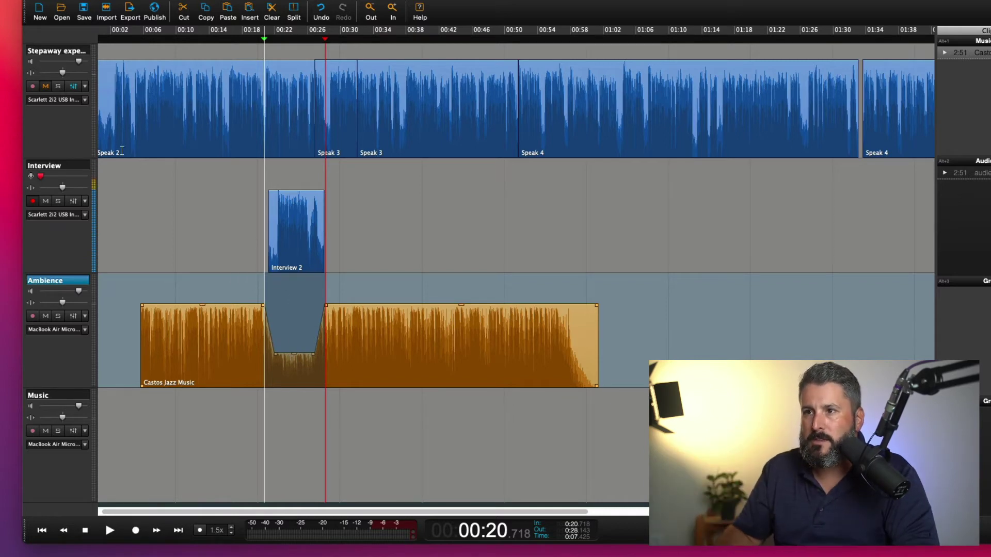
pyautogui.click(256, 253)
pyautogui.press('space')
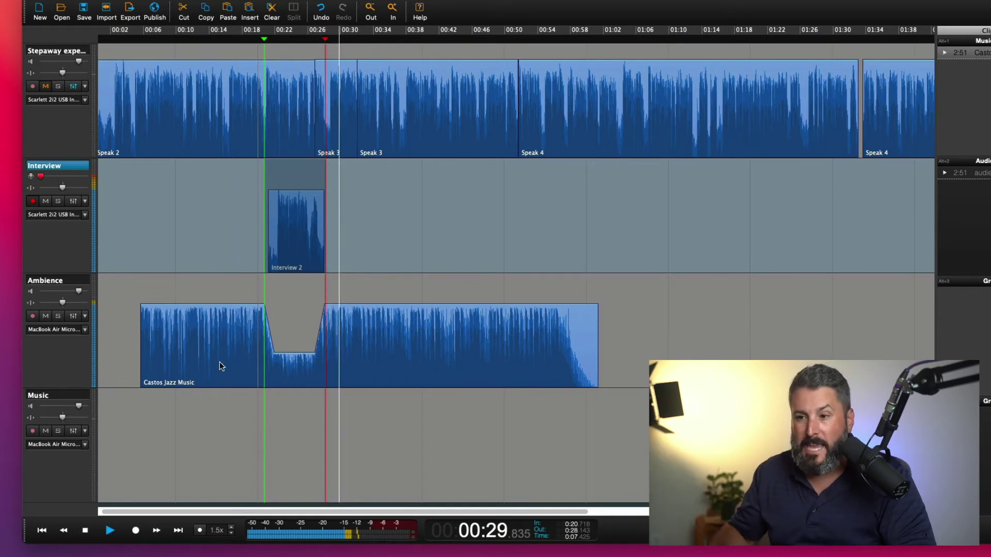
pyautogui.press('space')
pyautogui.click(380, 259)
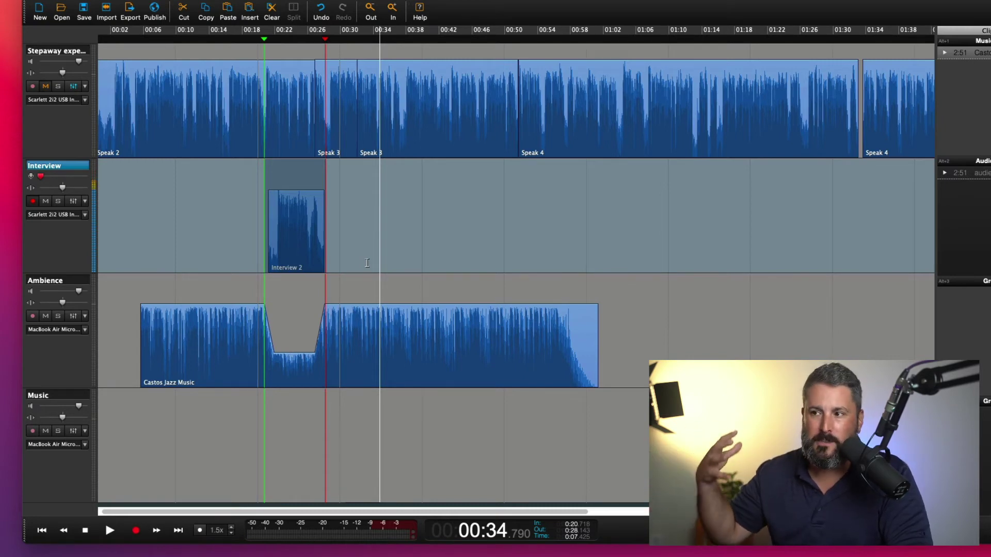
# Step: Reshape the duck's fade slopes and lower the ducked music level further
pyautogui.click(235, 323)
pyautogui.moveTo(264, 308); pyautogui.dragTo(253, 308)
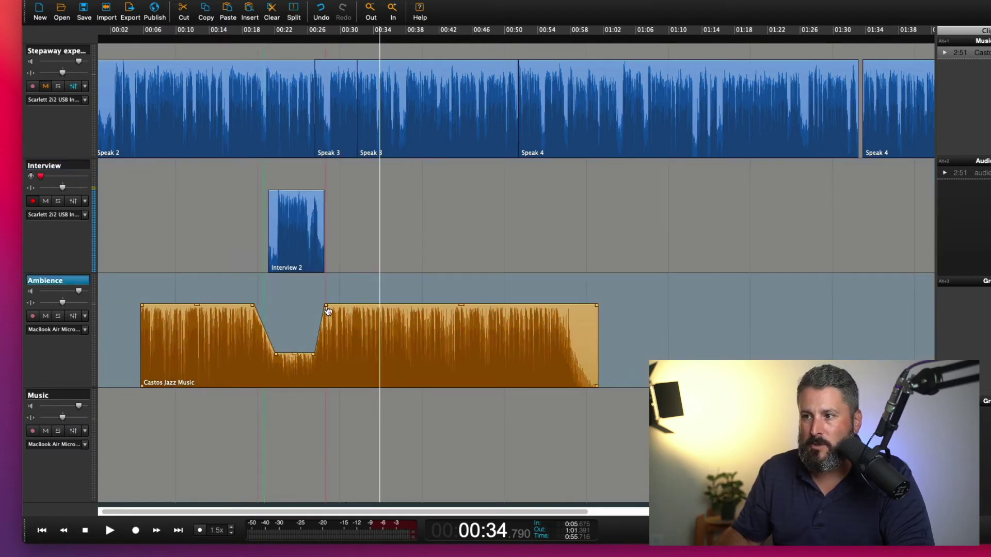
pyautogui.moveTo(326, 309); pyautogui.dragTo(338, 313)
pyautogui.moveTo(295, 353); pyautogui.dragTo(294, 359)
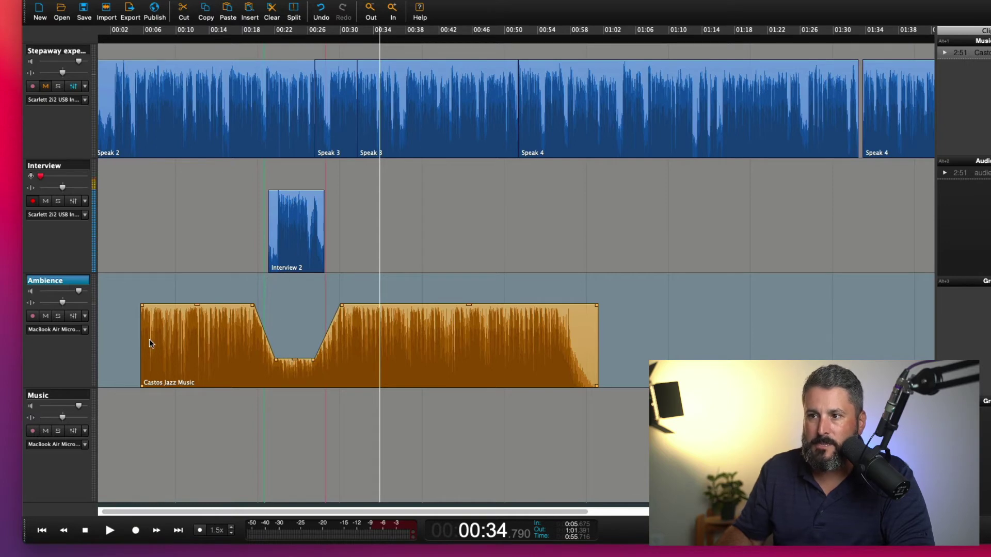
# Step: Drop the music to -26.5 dB from 0:29, fade it to silence by 0:43, and shorten its tail
pyautogui.click(339, 373)
pyautogui.moveTo(340, 374); pyautogui.dragTo(373, 379)
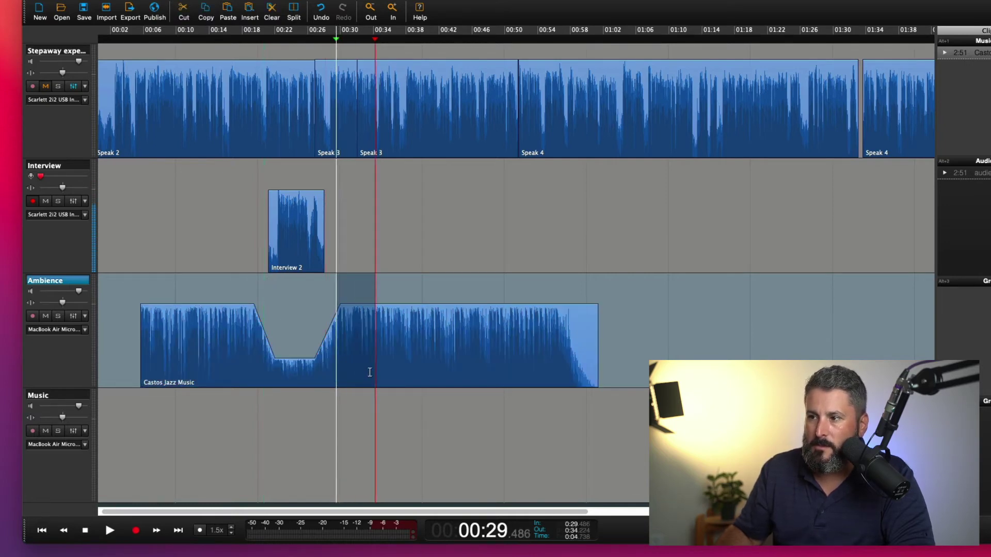
pyautogui.click(480, 305)
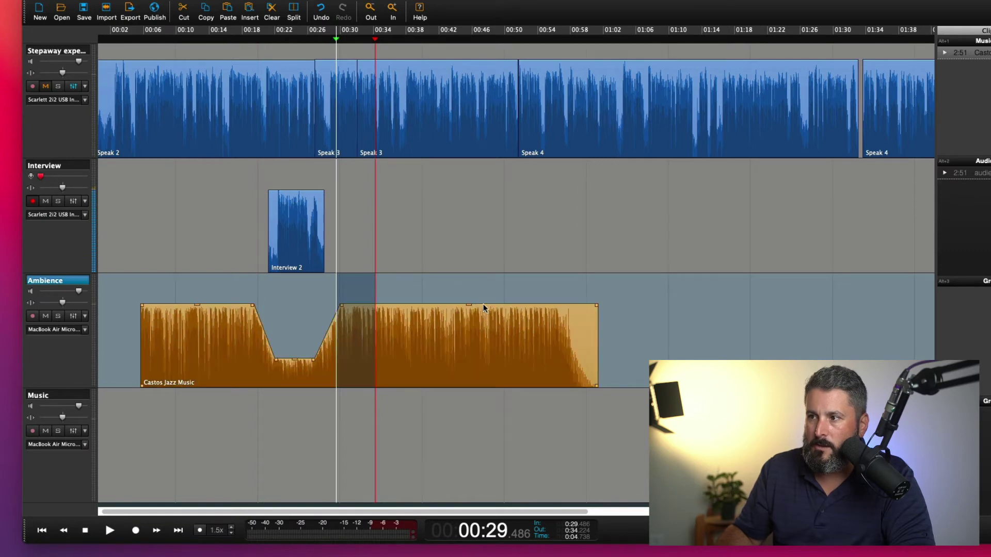
pyautogui.moveTo(468, 307); pyautogui.dragTo(471, 379)
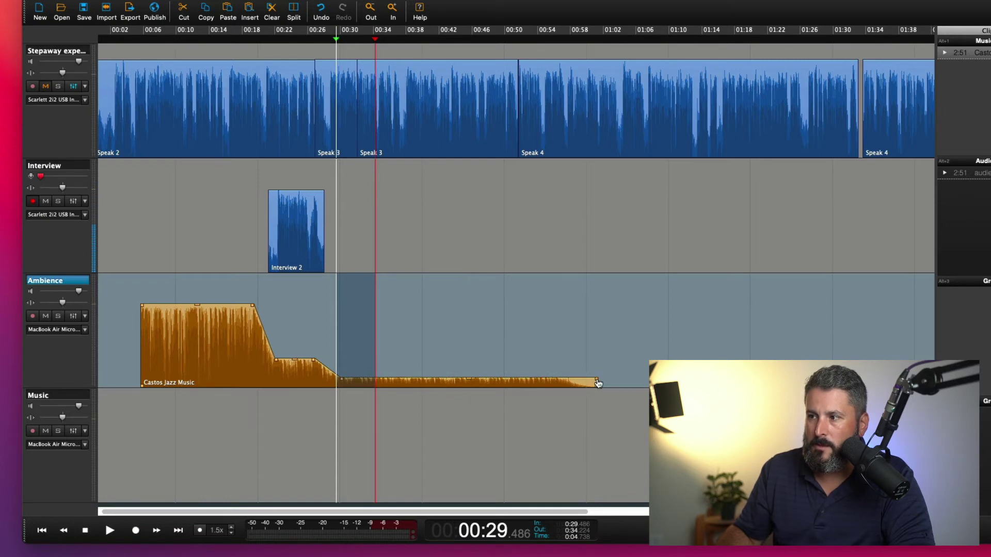
pyautogui.moveTo(597, 383); pyautogui.dragTo(597, 386)
pyautogui.moveTo(469, 380); pyautogui.dragTo(418, 383)
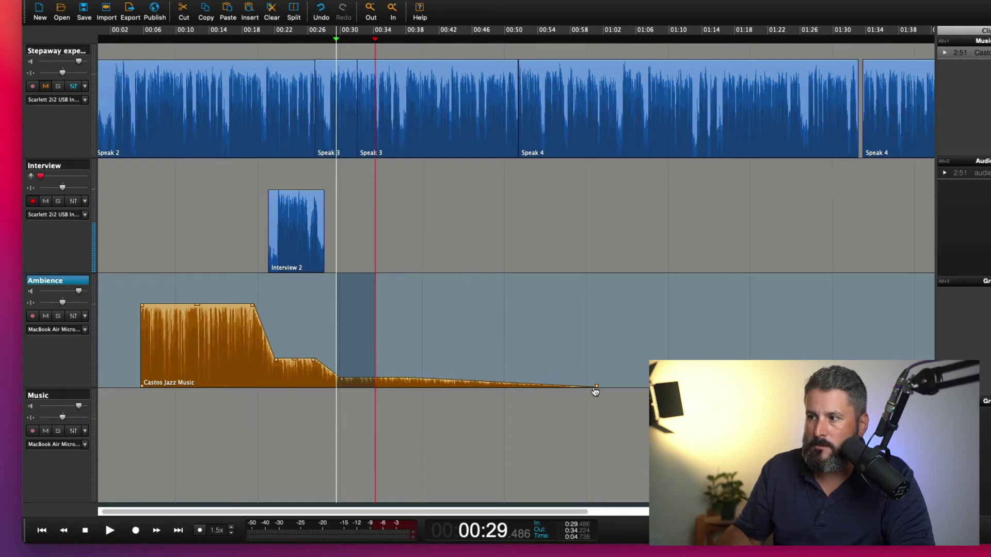
pyautogui.moveTo(595, 392); pyautogui.dragTo(456, 388)
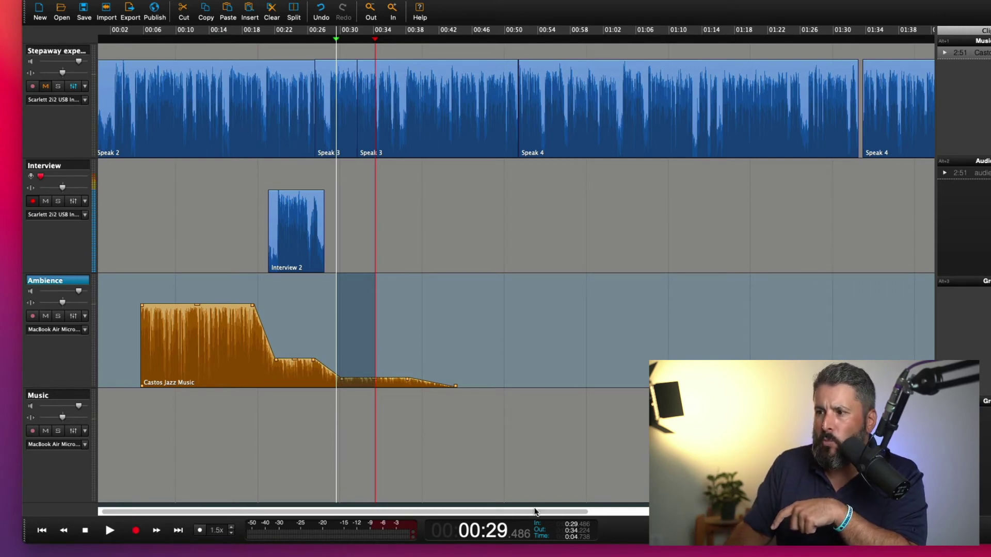
# Step: Move clip 1 later on the Stepaway track to start near 1:56
pyautogui.moveTo(555, 511); pyautogui.dragTo(857, 511)
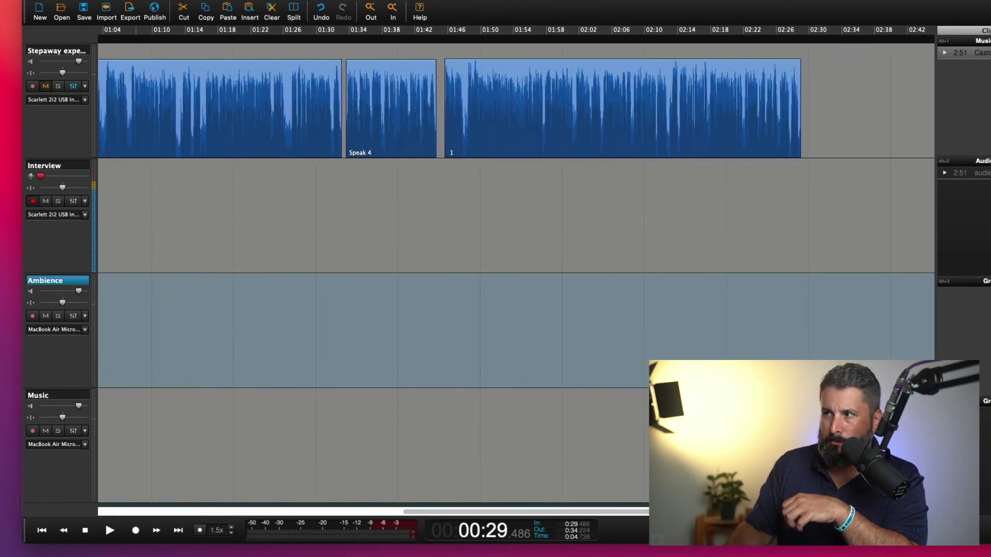
pyautogui.click(634, 98)
pyautogui.moveTo(662, 92); pyautogui.dragTo(724, 93)
pyautogui.moveTo(618, 78)
pyautogui.mouseDown()
pyautogui.moveTo(658, 78)
pyautogui.moveTo(637, 76)
pyautogui.mouseUp()
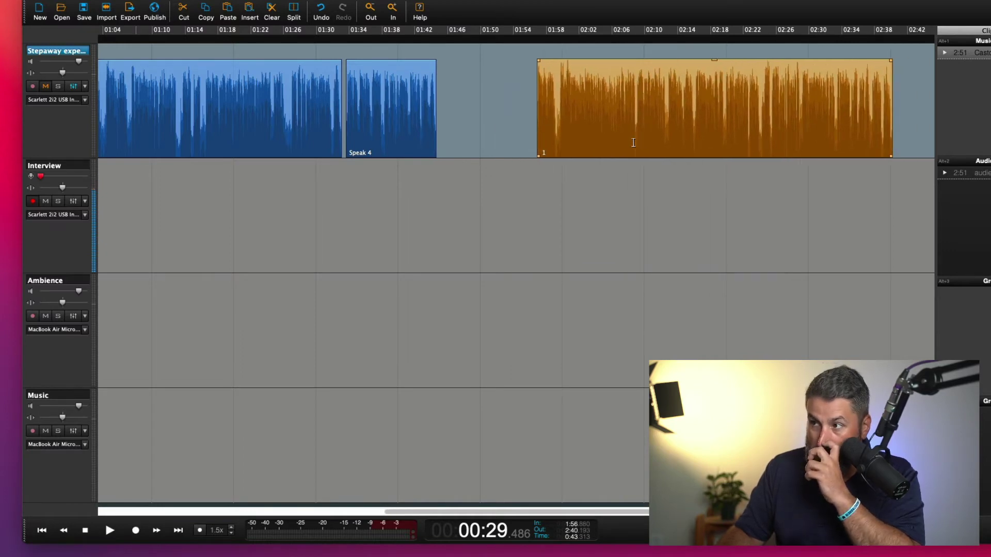
# Step: Lower clip 1's volume by 2.7 dB between 2:06 and 2:23, then clear the selection
pyautogui.moveTo(634, 147); pyautogui.dragTo(792, 147)
pyautogui.moveTo(792, 147)
pyautogui.mouseDown()
pyautogui.moveTo(581, 147)
pyautogui.moveTo(751, 151)
pyautogui.moveTo(596, 159)
pyautogui.mouseUp()
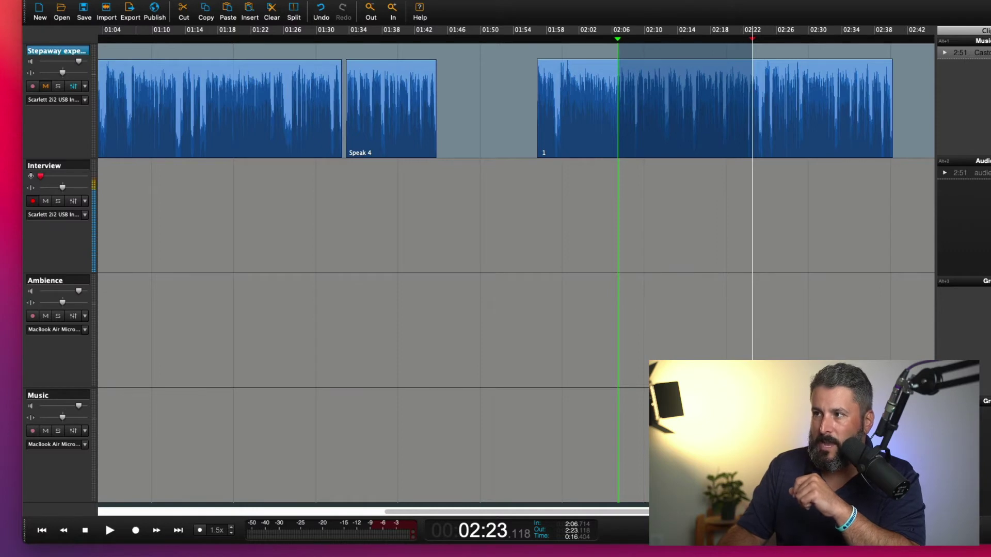
pyautogui.moveTo(679, 60)
pyautogui.mouseDown()
pyautogui.moveTo(685, 77)
pyautogui.moveTo(688, 58)
pyautogui.mouseUp()
pyautogui.click(532, 64)
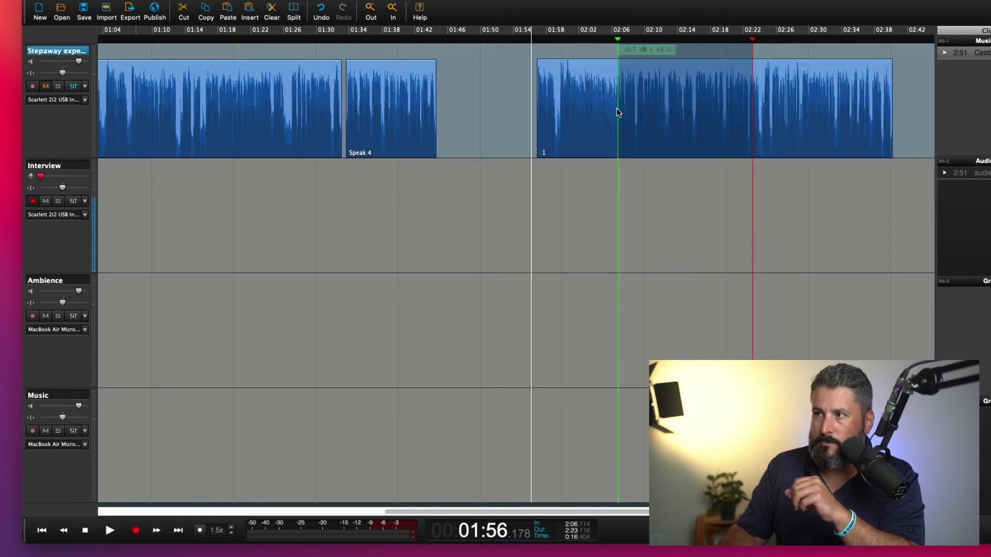
pyautogui.click(800, 153)
pyautogui.press('Escape')
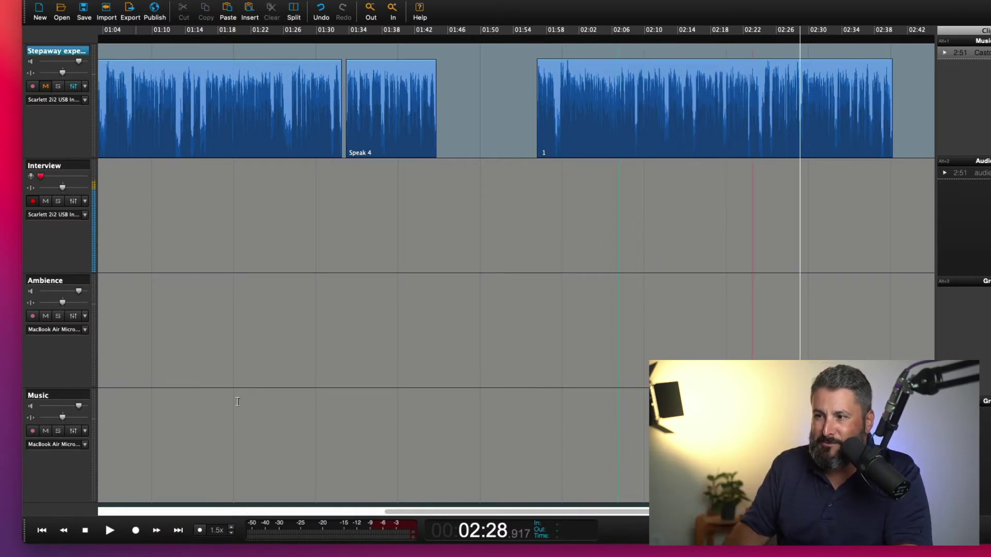
# Step: Mark a range across the top two tracks extending back to about 00:57
pyautogui.moveTo(489, 518); pyautogui.dragTo(266, 482)
pyautogui.moveTo(477, 162); pyautogui.dragTo(328, 154)
pyautogui.moveTo(521, 124); pyautogui.dragTo(387, 236)
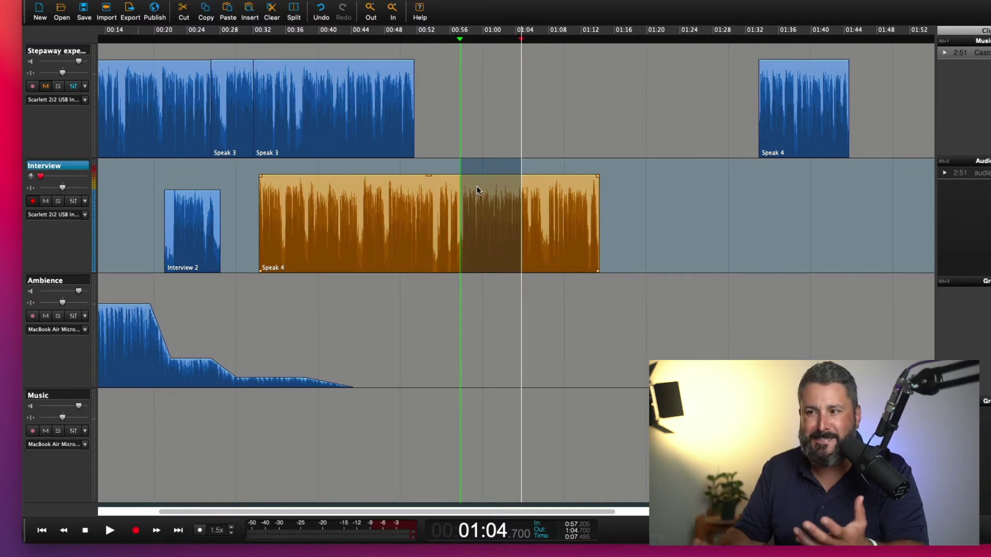
# Step: Move the long Speak 4 clip back to Stepaway, butted against Speak 3 and ending near 1:31
pyautogui.moveTo(419, 206); pyautogui.dragTo(580, 102)
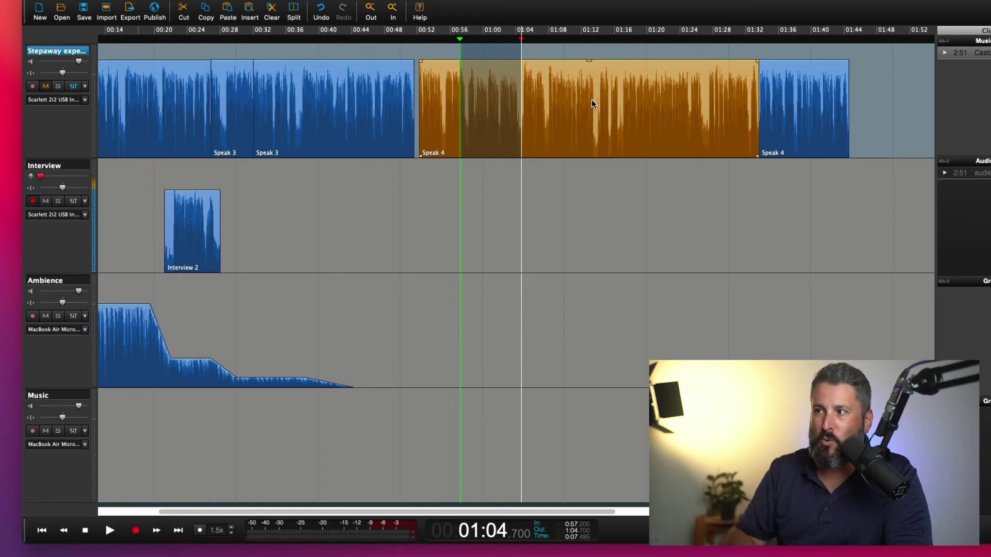
pyautogui.moveTo(564, 117); pyautogui.dragTo(559, 117)
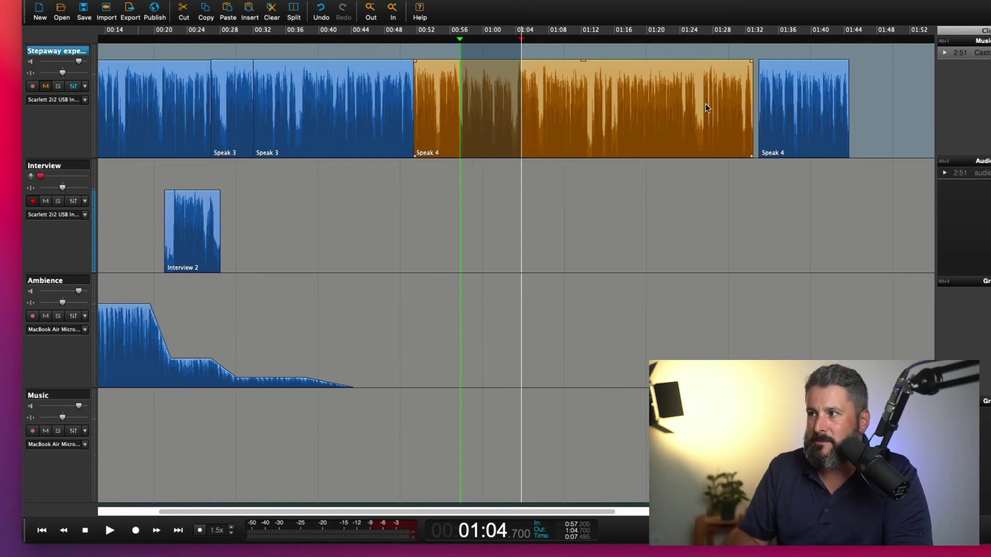
pyautogui.click(757, 95)
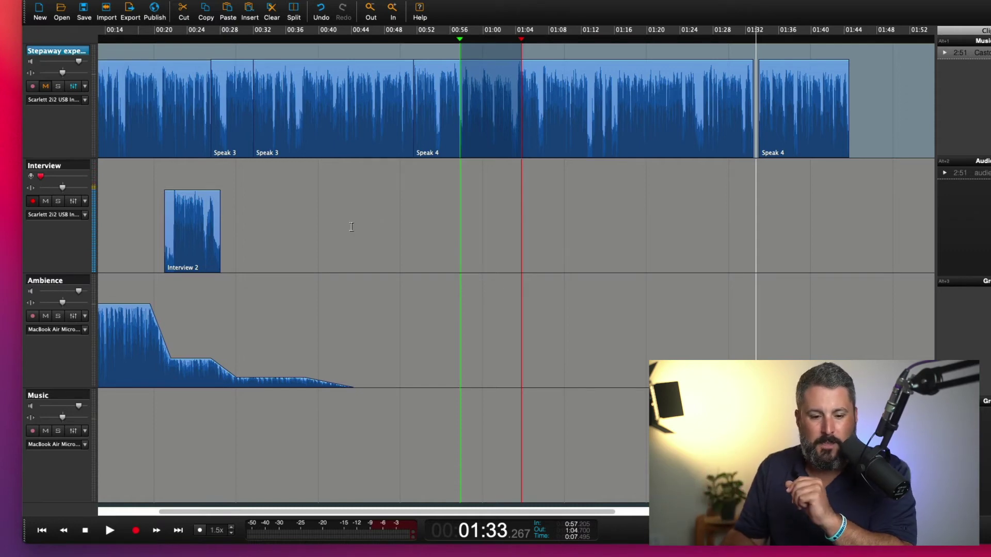
# Step: Turn the Stepaway track's Compressor knob down one notch to lighten compression
pyautogui.click(74, 87)
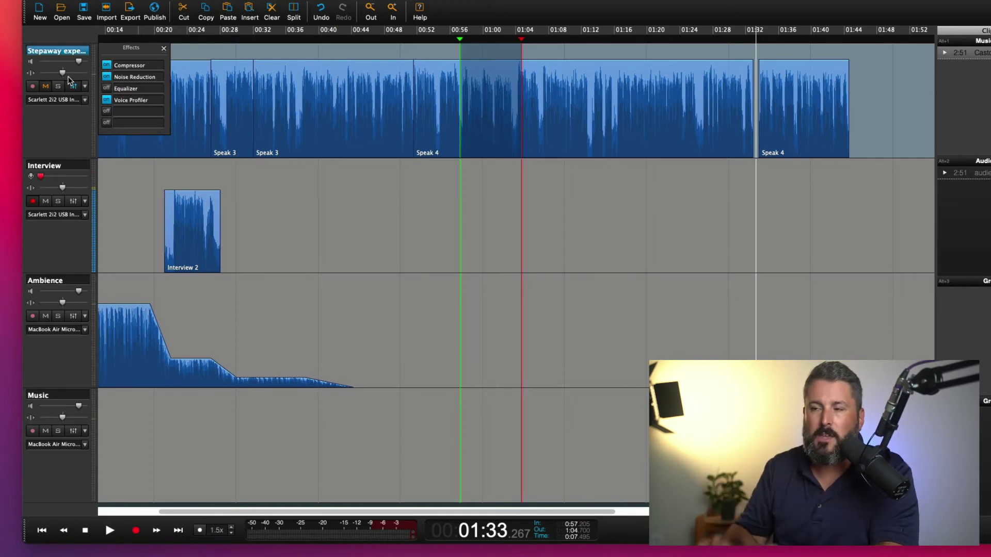
pyautogui.click(73, 86)
pyautogui.click(73, 86)
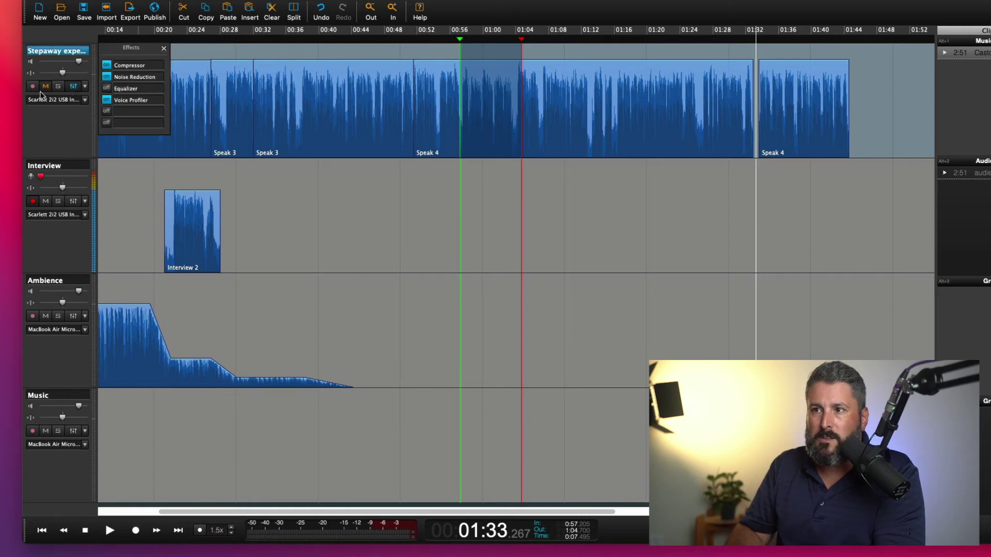
pyautogui.click(138, 68)
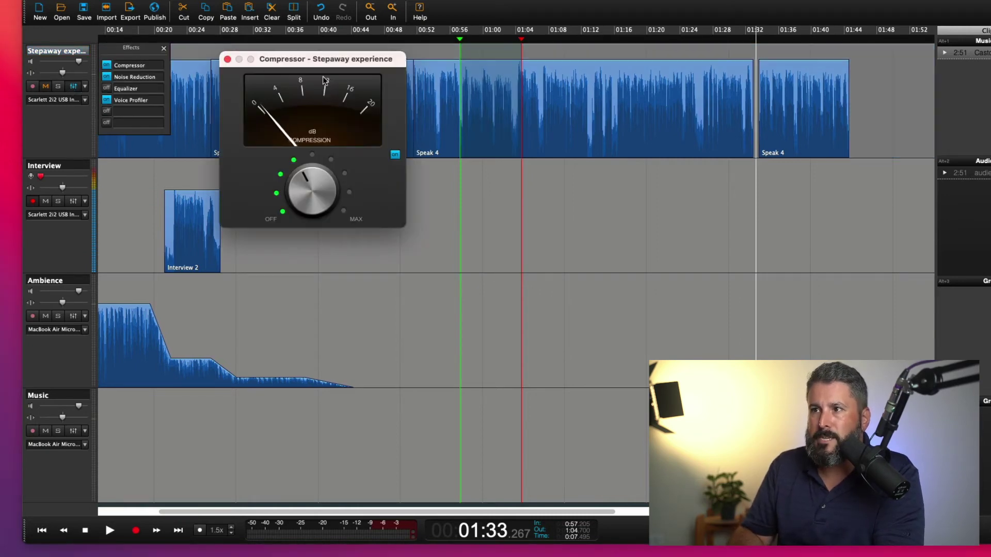
pyautogui.moveTo(327, 59); pyautogui.dragTo(586, 97)
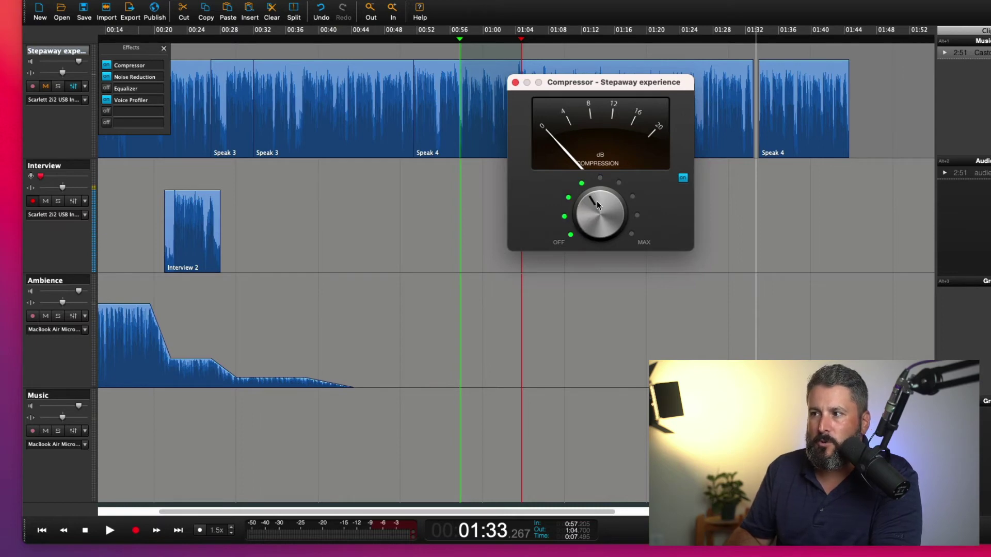
pyautogui.moveTo(597, 205); pyautogui.dragTo(586, 205)
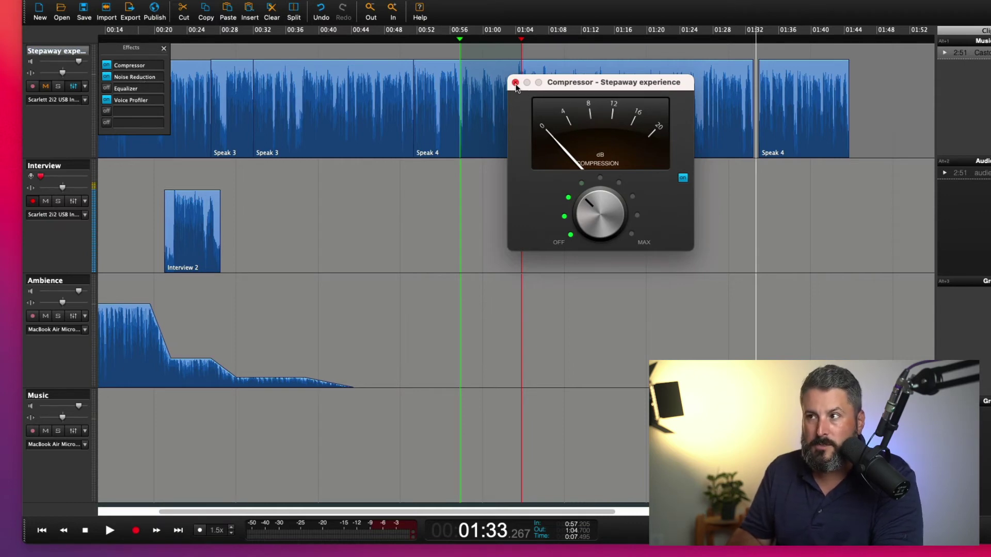
# Step: Raise the LOW and MID knobs in the Stepaway track's Equalizer, then close it
pyautogui.click(516, 83)
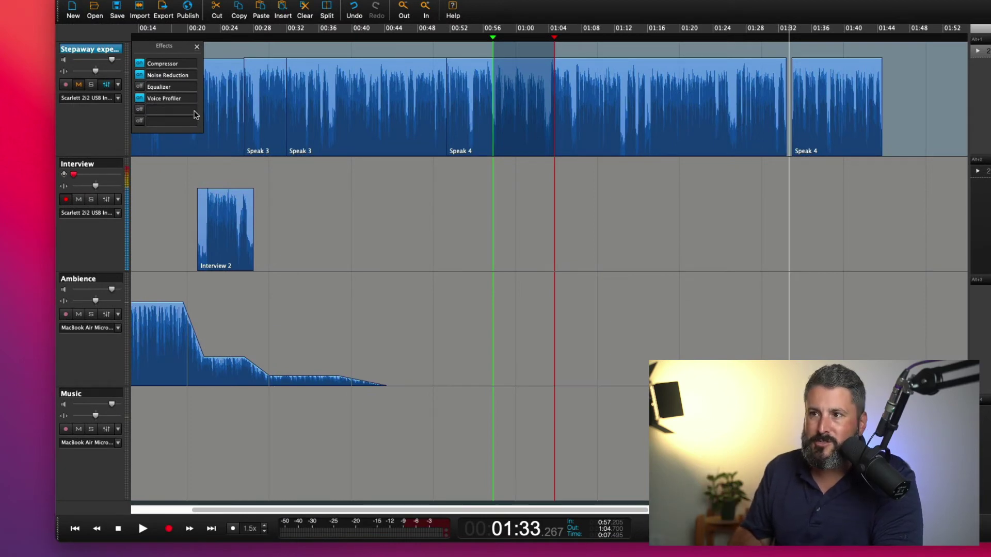
pyautogui.click(161, 89)
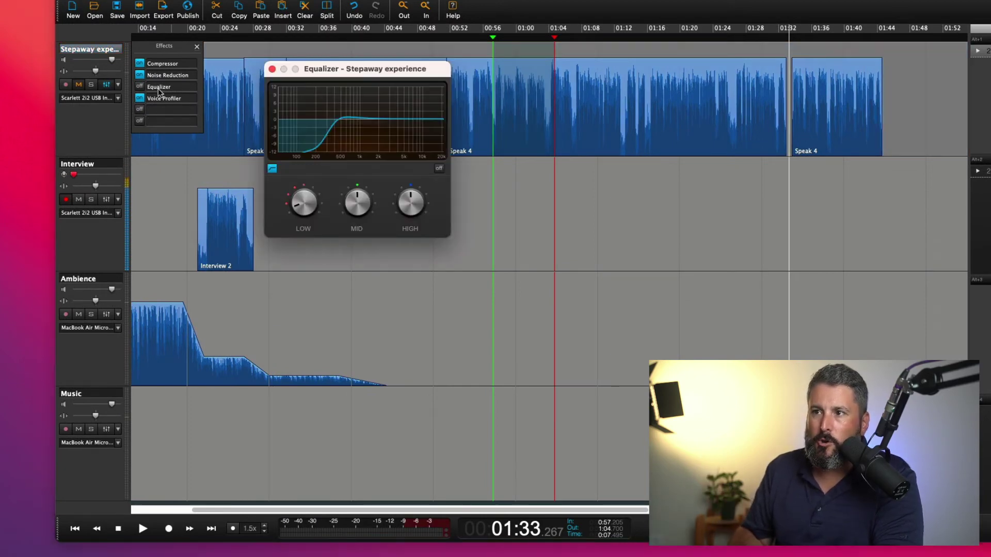
pyautogui.moveTo(330, 75); pyautogui.dragTo(345, 84)
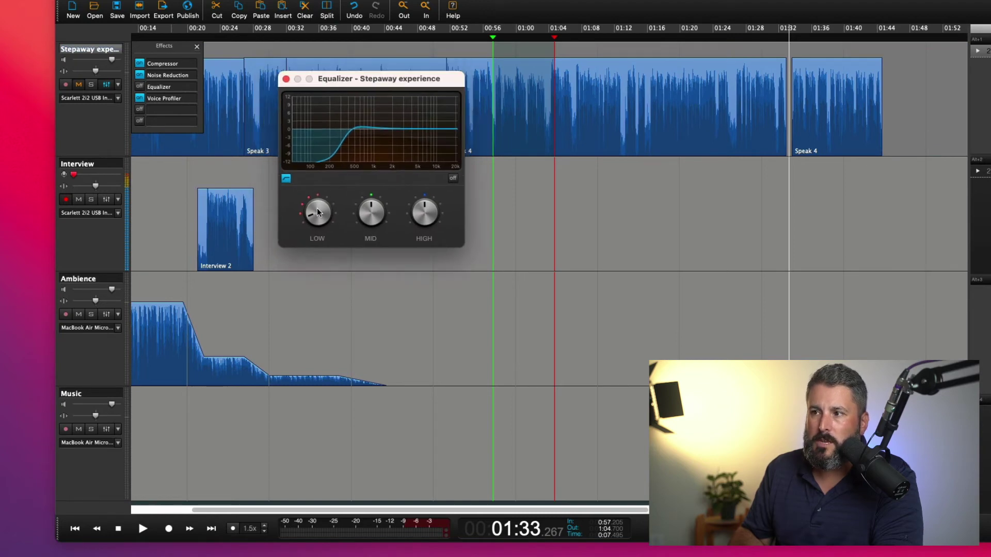
pyautogui.moveTo(307, 216); pyautogui.dragTo(434, 202)
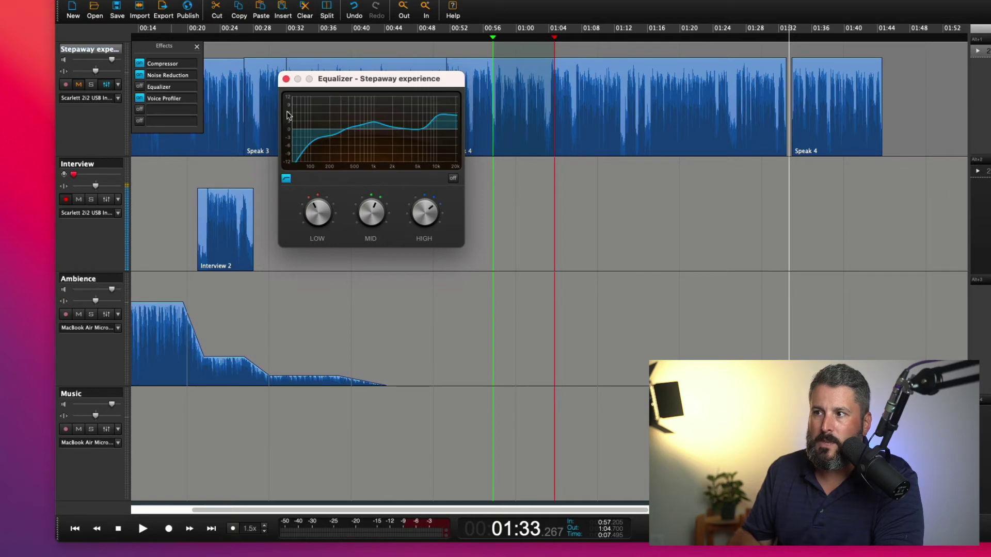
pyautogui.click(286, 79)
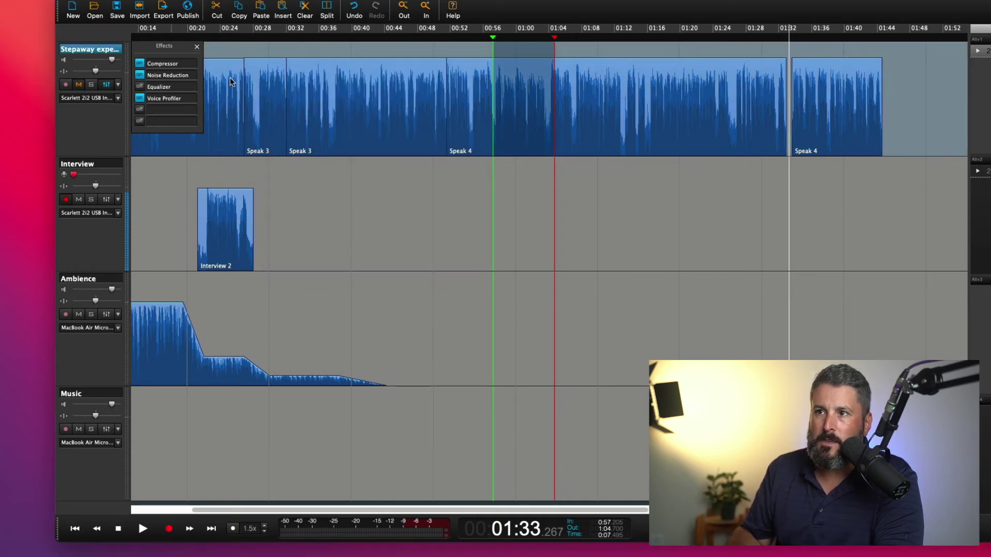
# Step: Clear the 00:56–01:04 selection and set the playhead to 00:43
pyautogui.click(118, 84)
pyautogui.moveTo(153, 99)
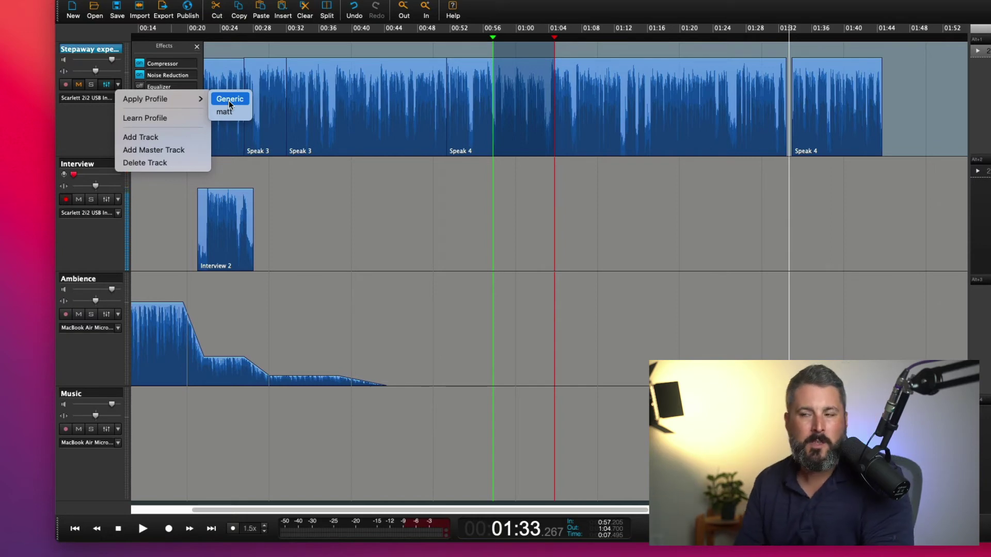
pyautogui.click(465, 112)
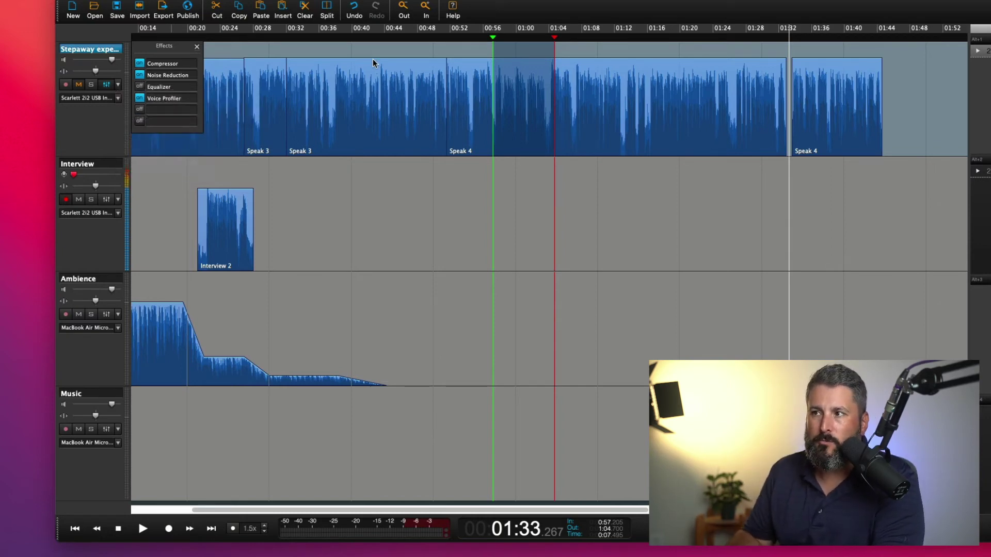
pyautogui.click(376, 54)
pyautogui.click(377, 51)
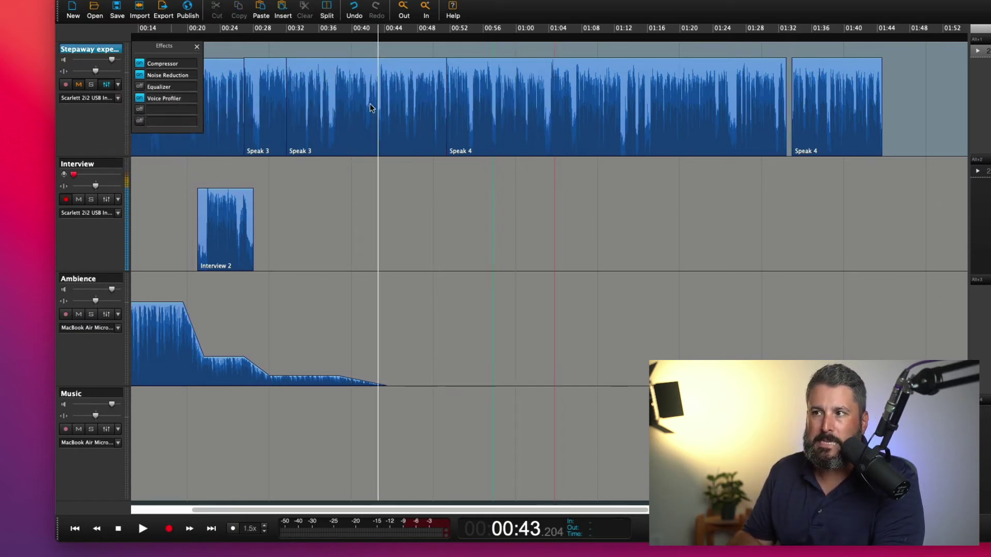
# Step: Apply the Generic voice profile to the Stepaway track and confirm the message
pyautogui.click(118, 84)
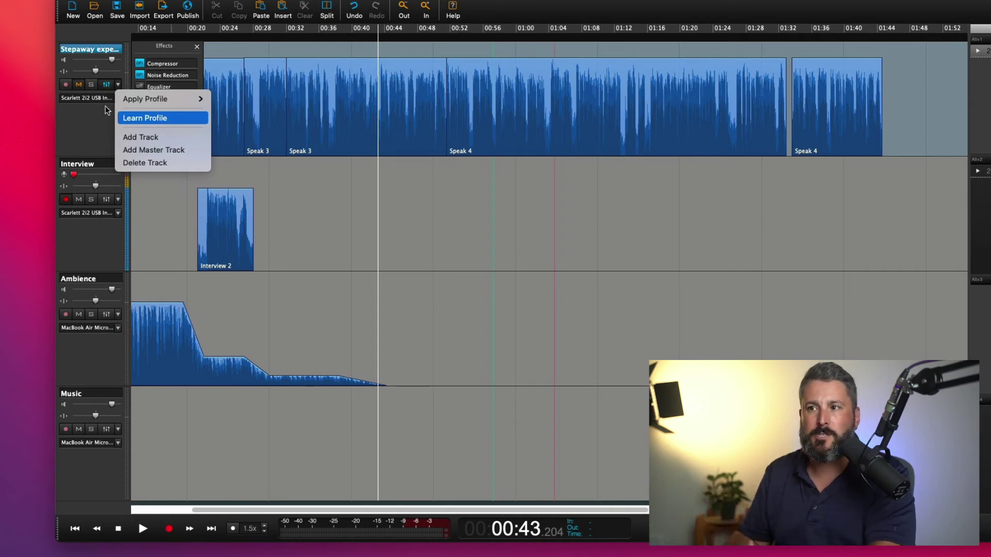
pyautogui.moveTo(140, 100)
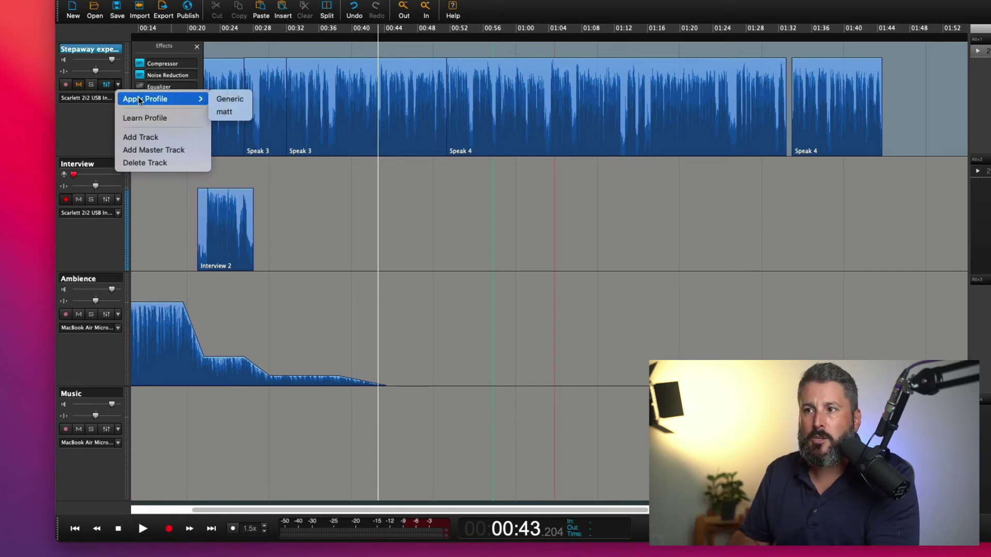
pyautogui.click(228, 103)
pyautogui.click(683, 200)
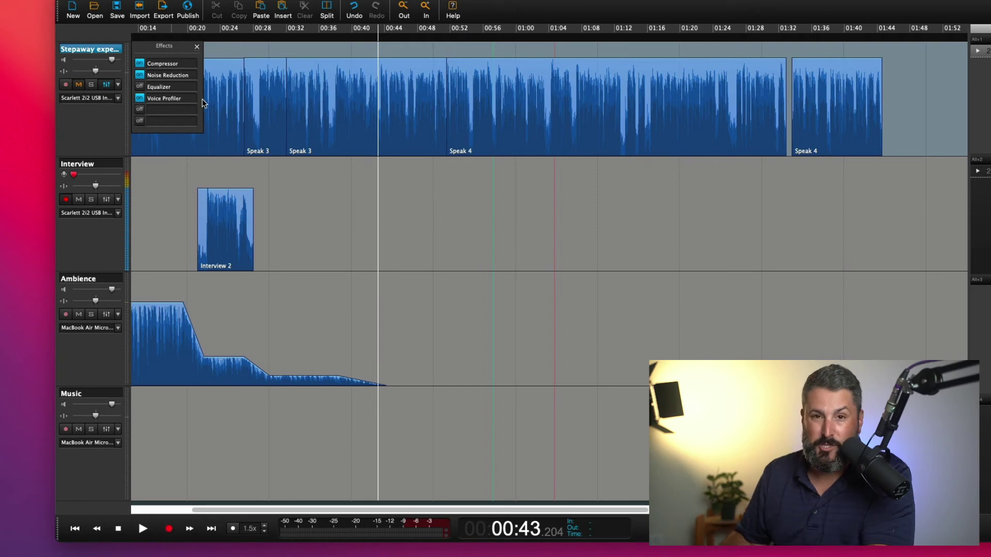
pyautogui.click(169, 75)
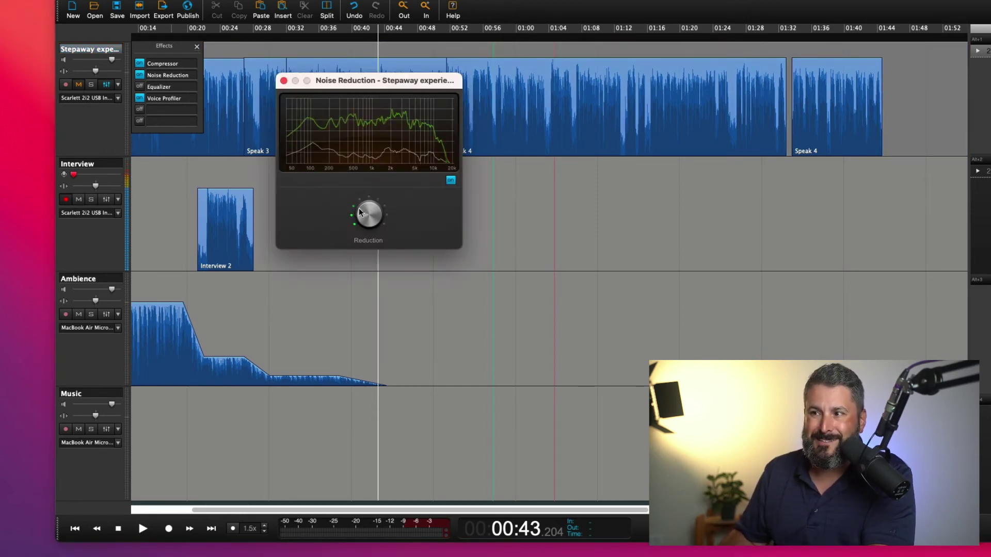
pyautogui.click(283, 80)
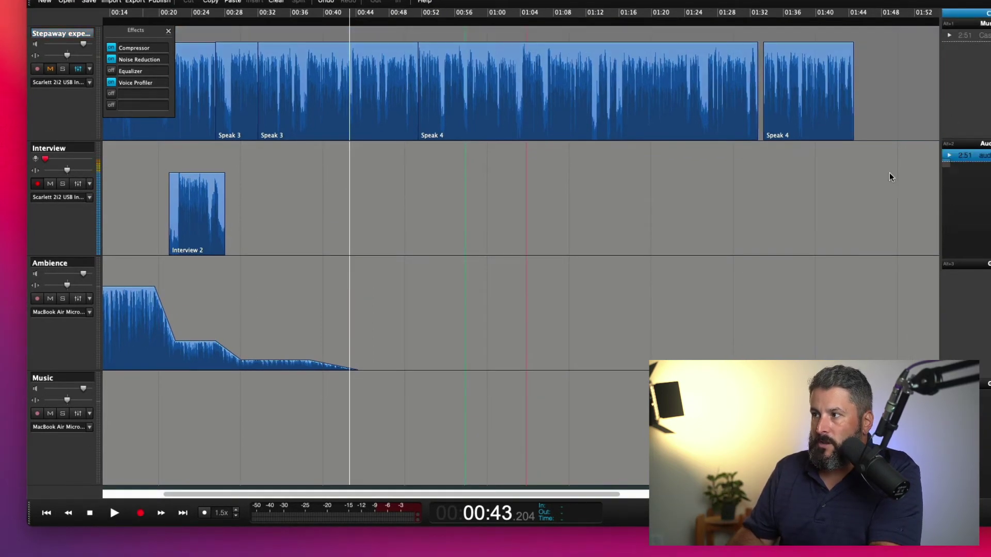
pyautogui.moveTo(890, 177); pyautogui.dragTo(338, 216)
pyautogui.press('Down')
pyautogui.press('Down')
pyautogui.press('Down')
pyautogui.press('Down')
pyautogui.press('Down')
pyautogui.press('Down')
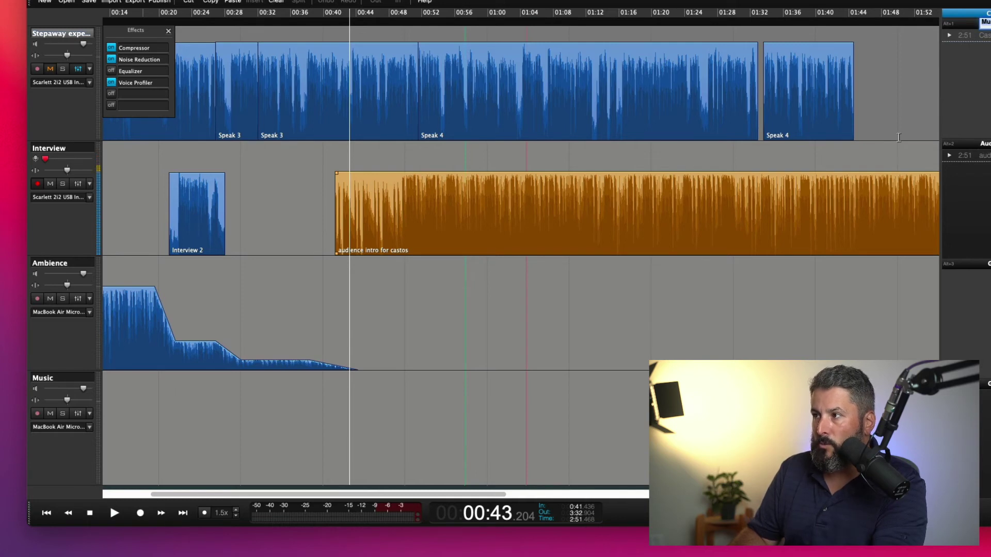
pyautogui.click(867, 188)
pyautogui.press('Delete')
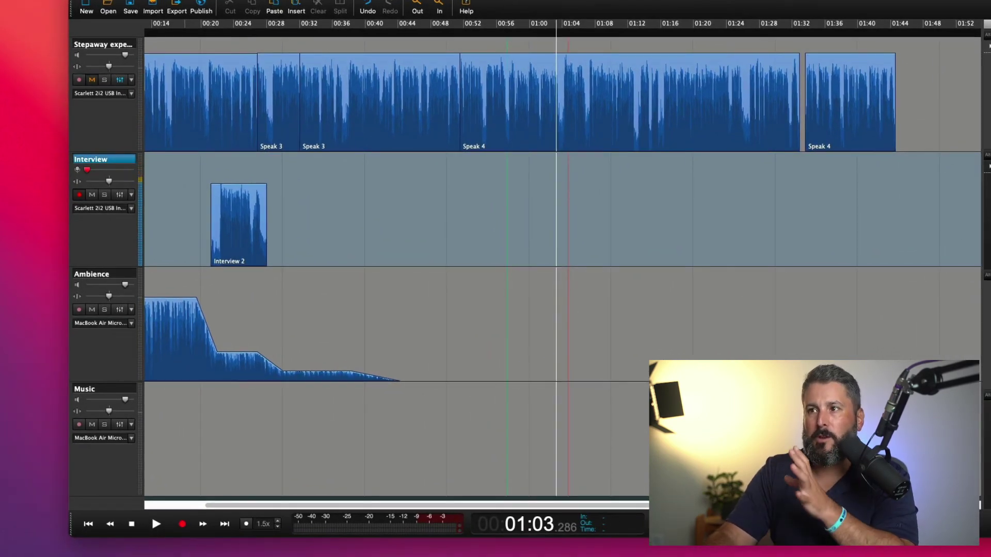
pyautogui.click(176, 9)
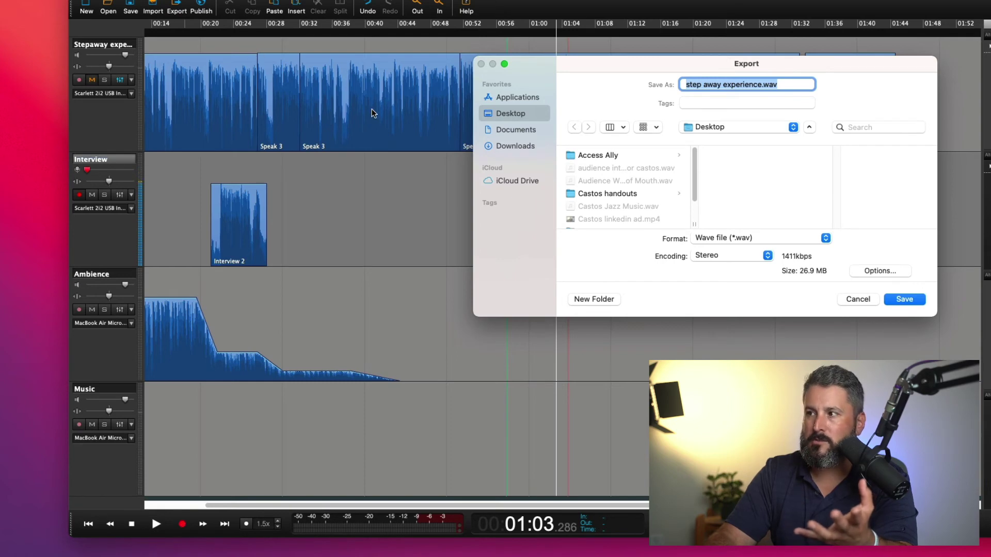
pyautogui.click(775, 240)
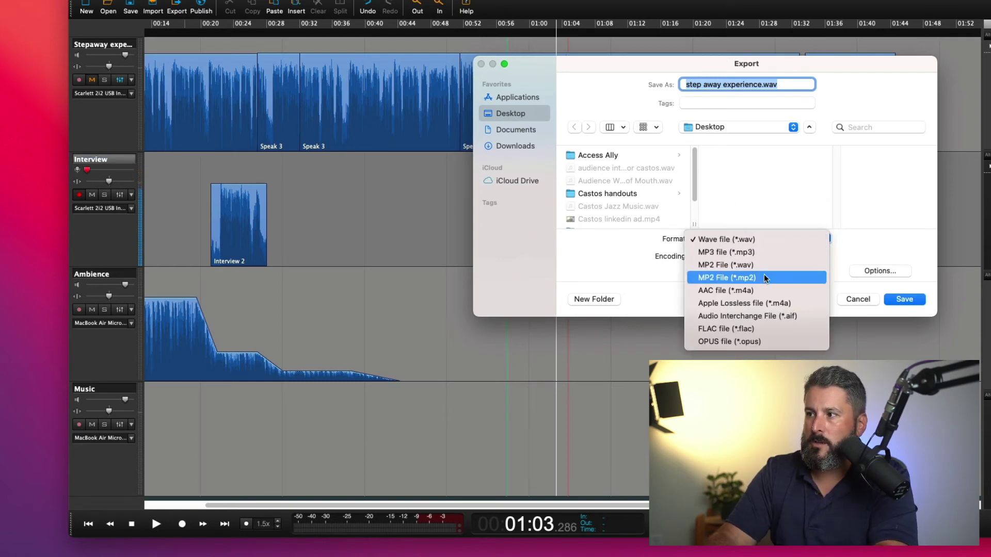
pyautogui.click(764, 252)
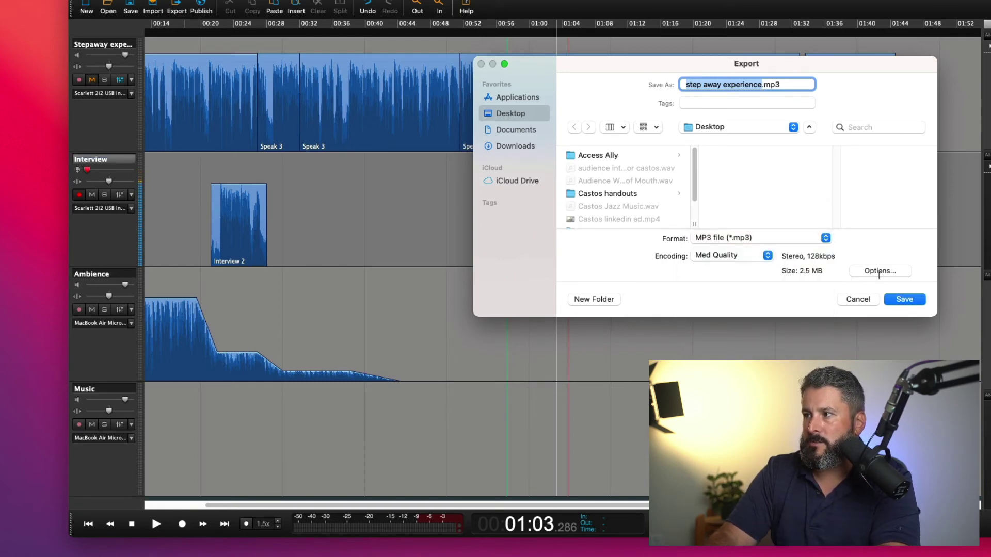
pyautogui.click(879, 272)
pyautogui.click(741, 195)
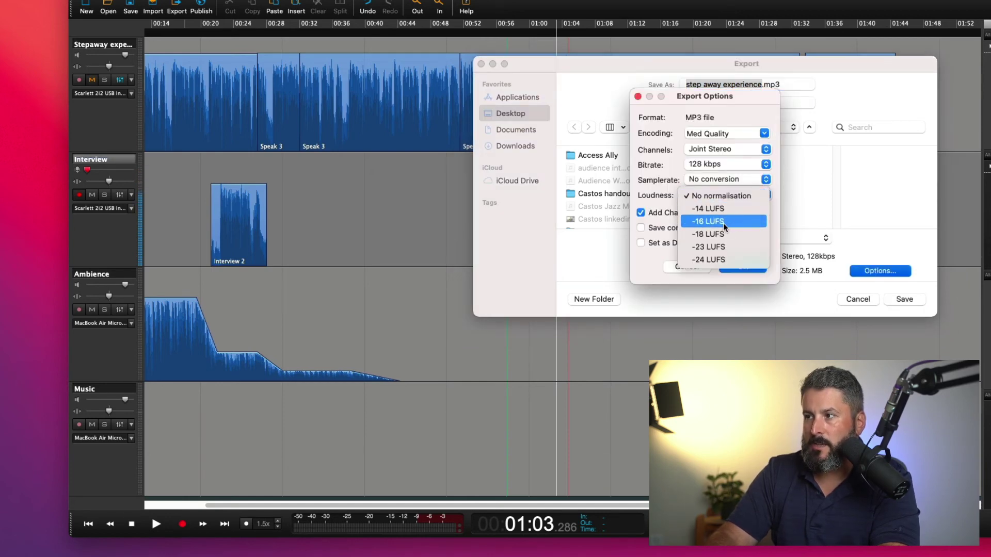
pyautogui.click(737, 226)
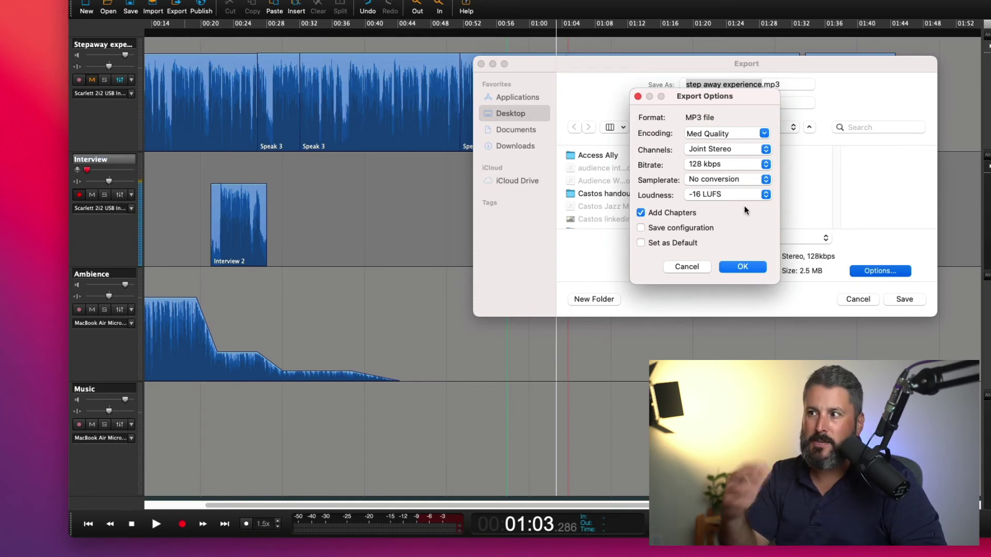
pyautogui.click(683, 268)
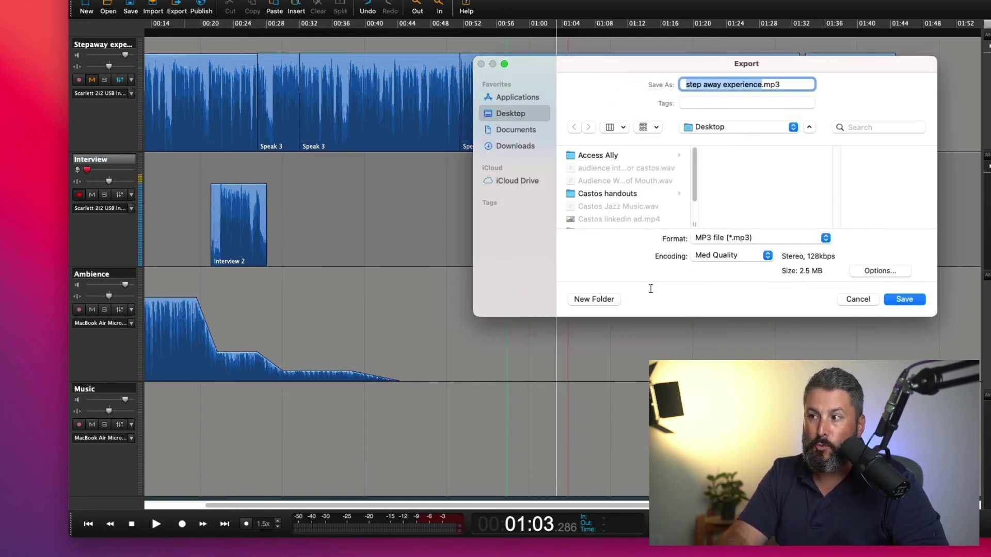
pyautogui.click(858, 298)
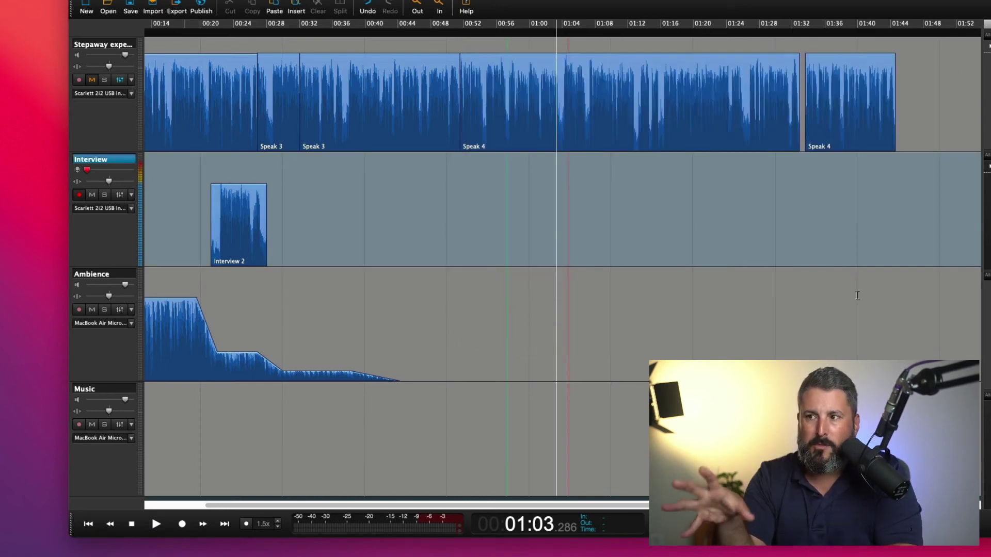
pyautogui.click(467, 194)
pyautogui.press('Left')
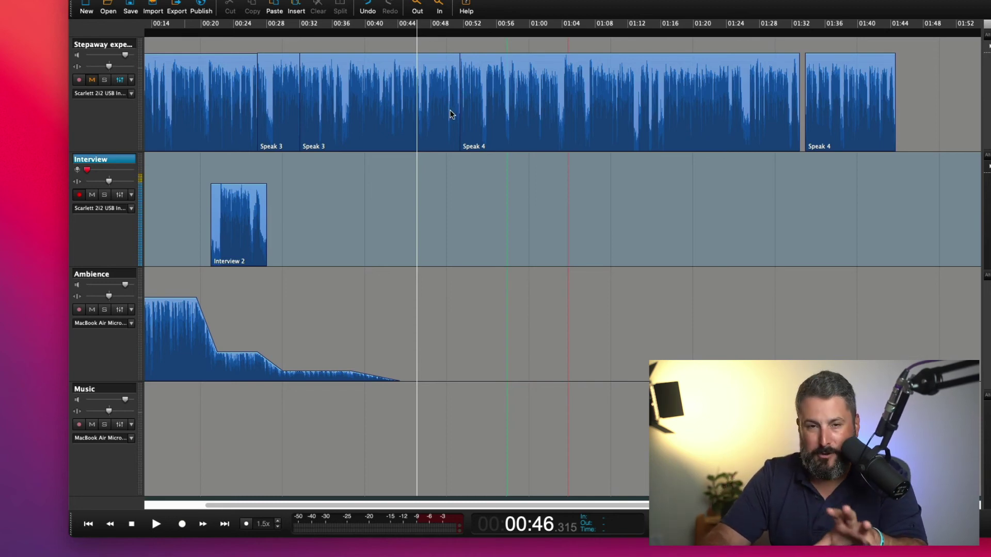
# Step: Select a 00:45–00:49 range on the top voice track, then clear it
pyautogui.doubleClick(471, 83)
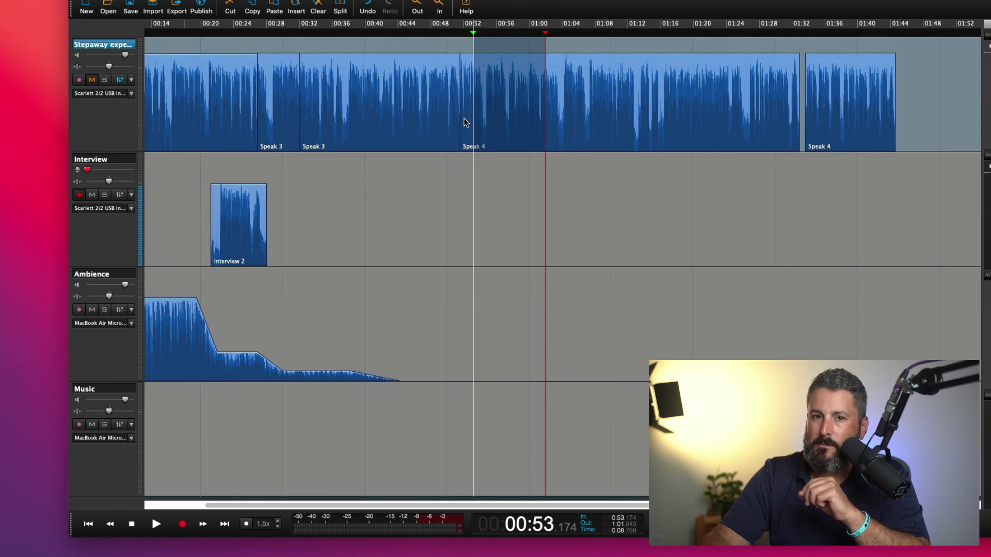
pyautogui.moveTo(410, 48); pyautogui.dragTo(442, 49)
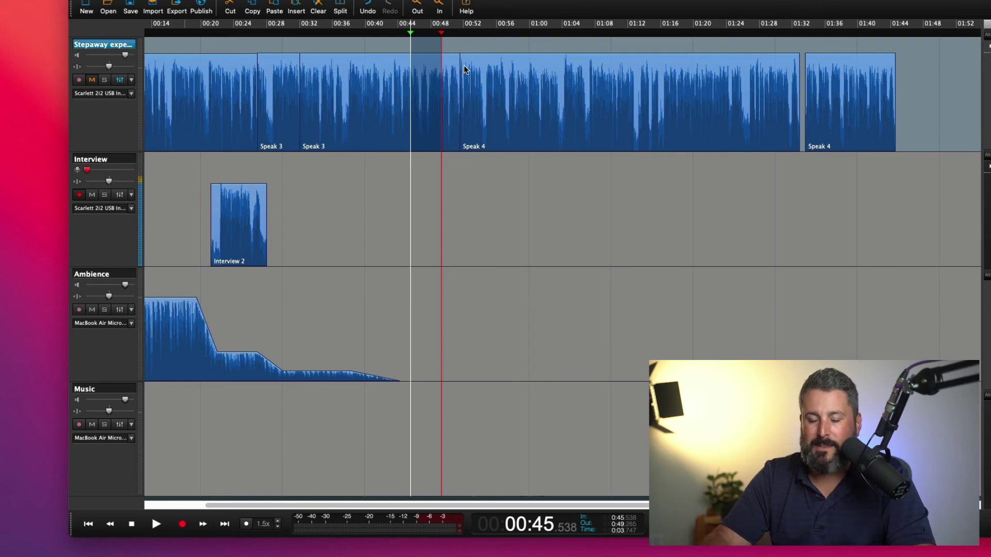
pyautogui.click(437, 55)
# Step: Select 00:26.870–00:32.385 of the Interview 2 clip
pyautogui.click(323, 46)
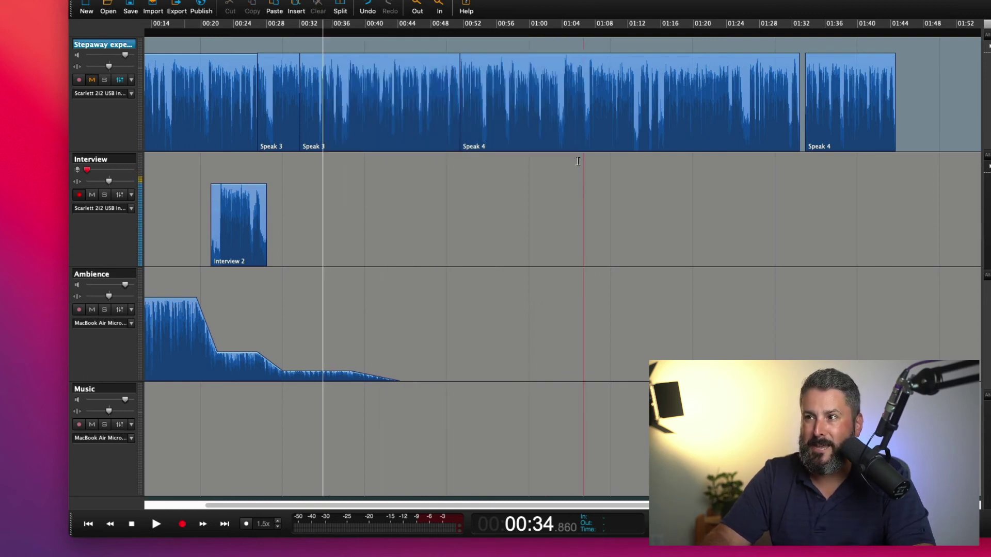
pyautogui.click(322, 186)
pyautogui.click(335, 204)
pyautogui.moveTo(357, 206); pyautogui.dragTo(491, 209)
pyautogui.moveTo(303, 201); pyautogui.dragTo(257, 200)
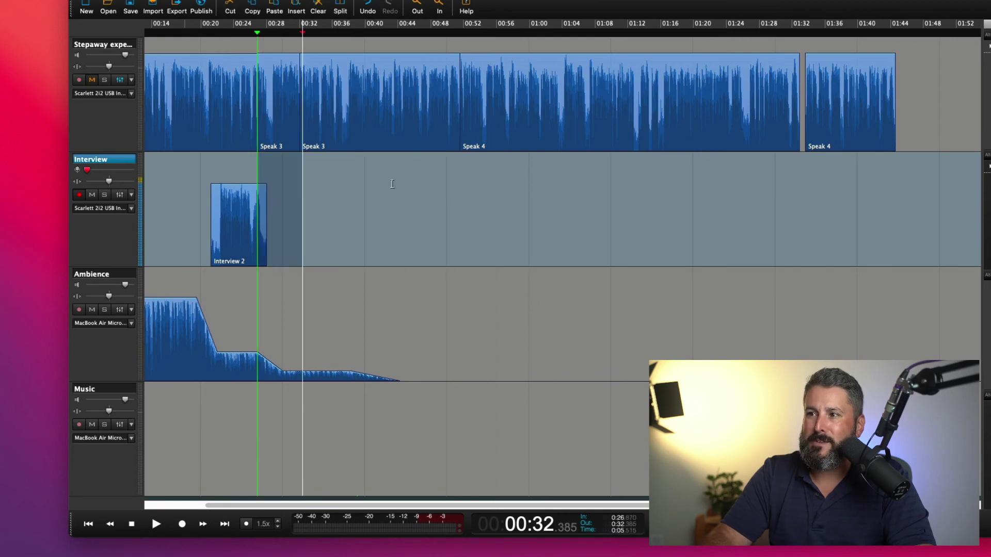
# Step: Cut that Interview 2 range, undo it, then remove the clip's tail instead
pyautogui.click(230, 7)
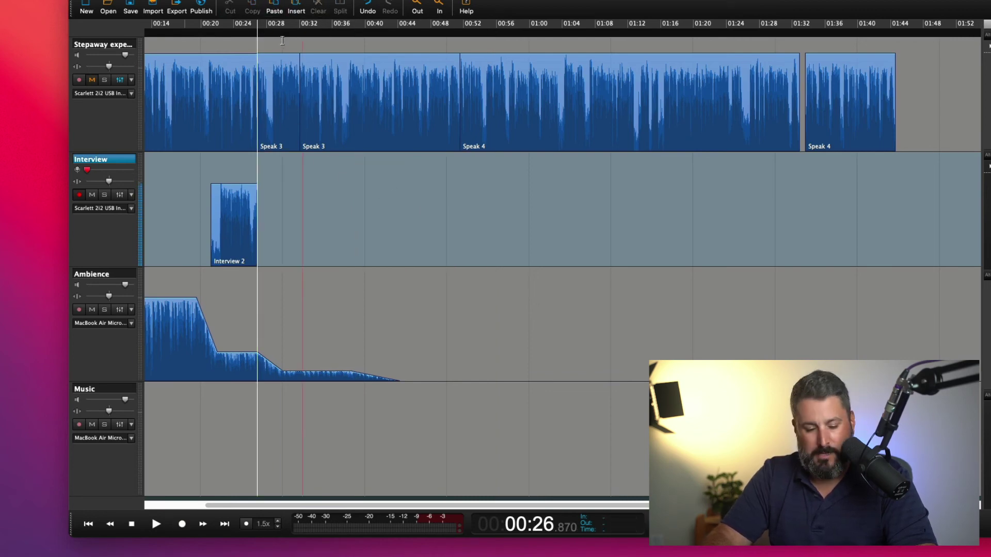
pyautogui.press('super+z')
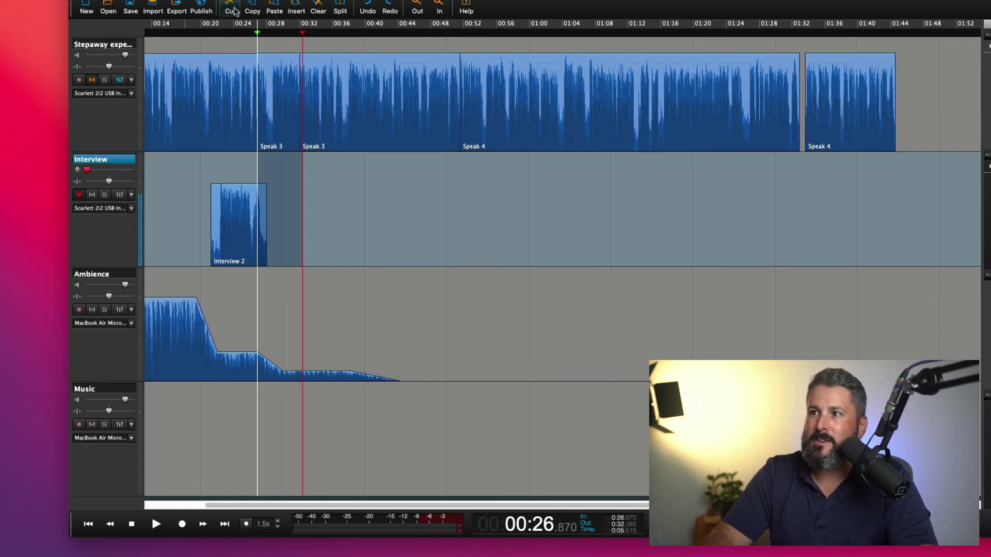
pyautogui.click(319, 7)
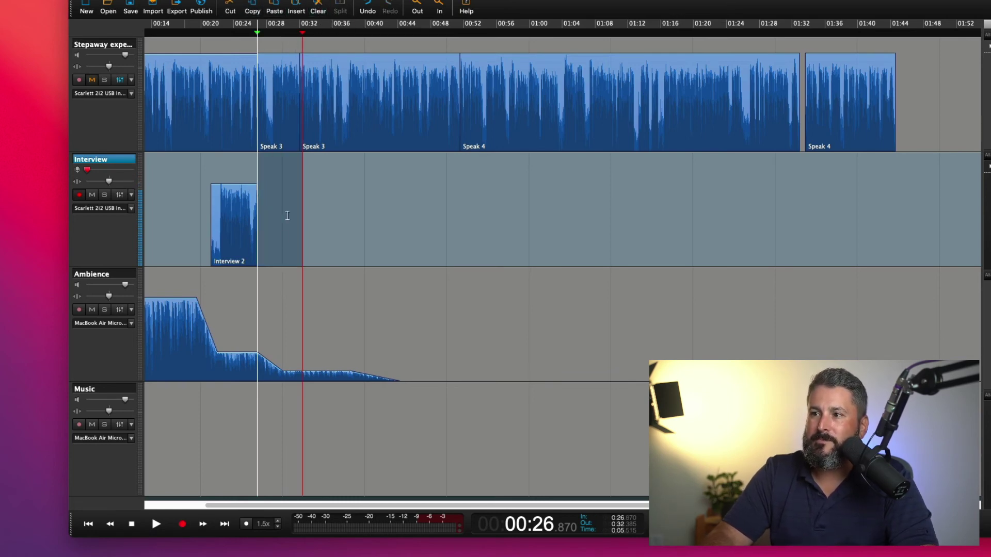
# Step: Undo the Interview 2 tail removal and pull Speak 4 earlier to about 00:45
pyautogui.click(412, 124)
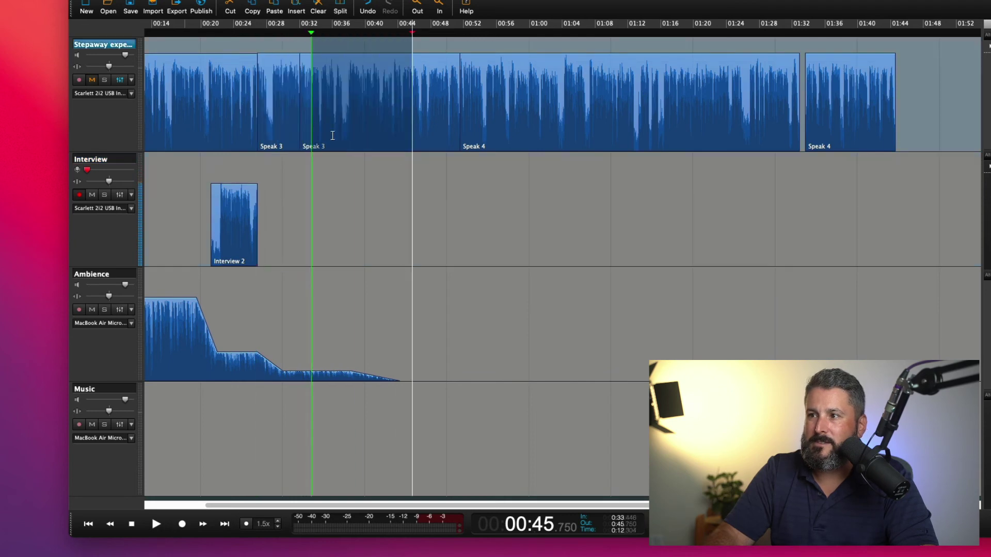
pyautogui.press('super+z')
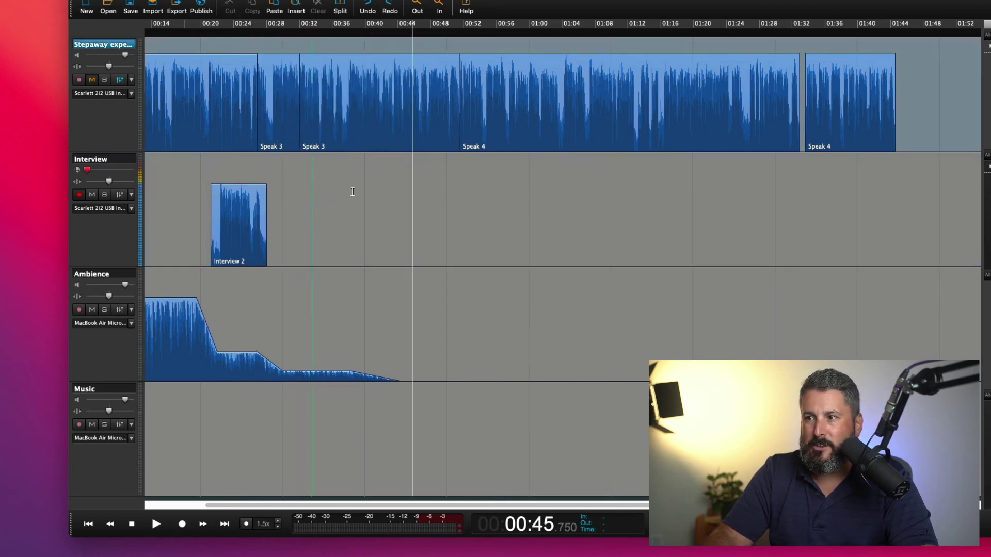
pyautogui.moveTo(470, 98)
pyautogui.mouseDown()
pyautogui.moveTo(425, 97)
pyautogui.moveTo(475, 97)
pyautogui.moveTo(453, 101)
pyautogui.mouseUp()
pyautogui.click(430, 193)
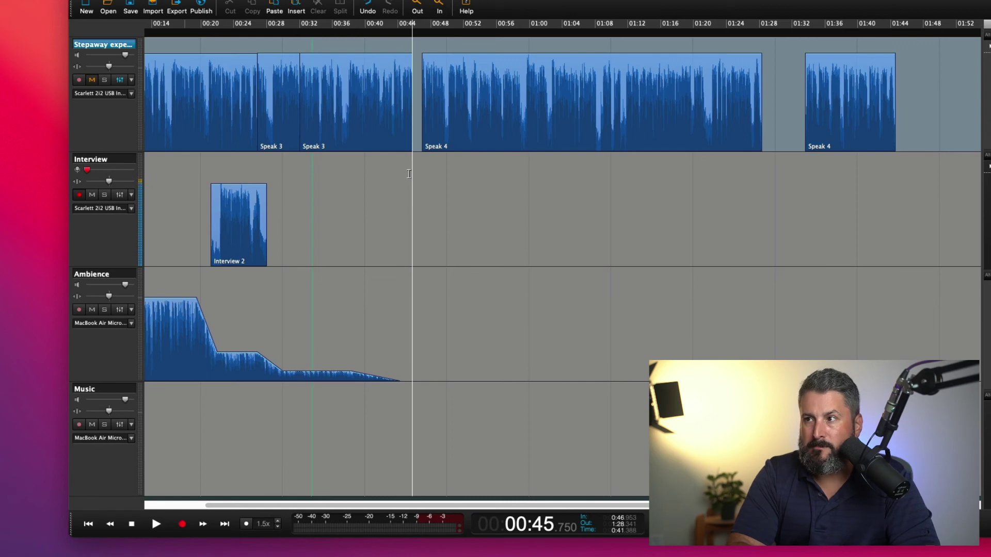
# Step: Unmute the top voice track and replay the Speak 3–Speak 4 join from about 00:40
pyautogui.press('space')
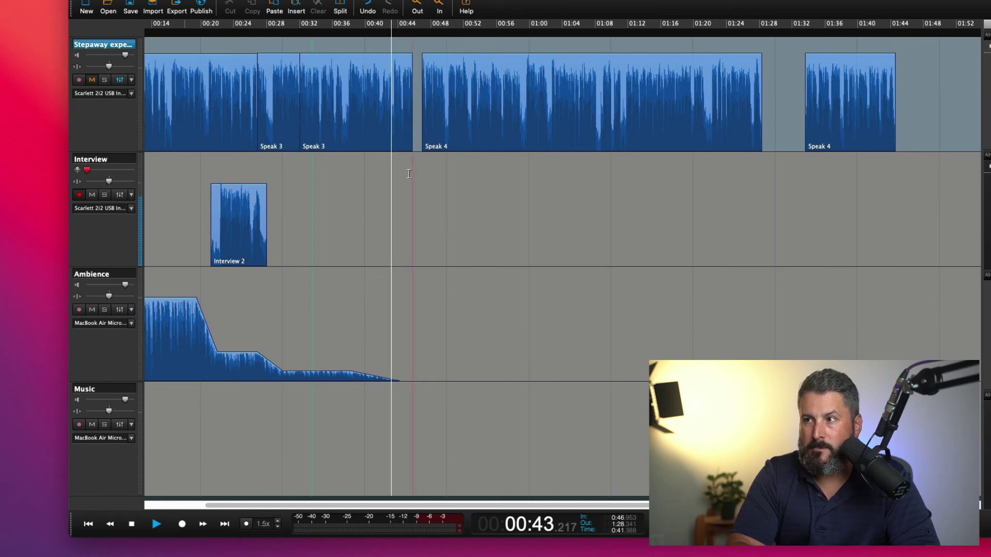
pyautogui.click(92, 81)
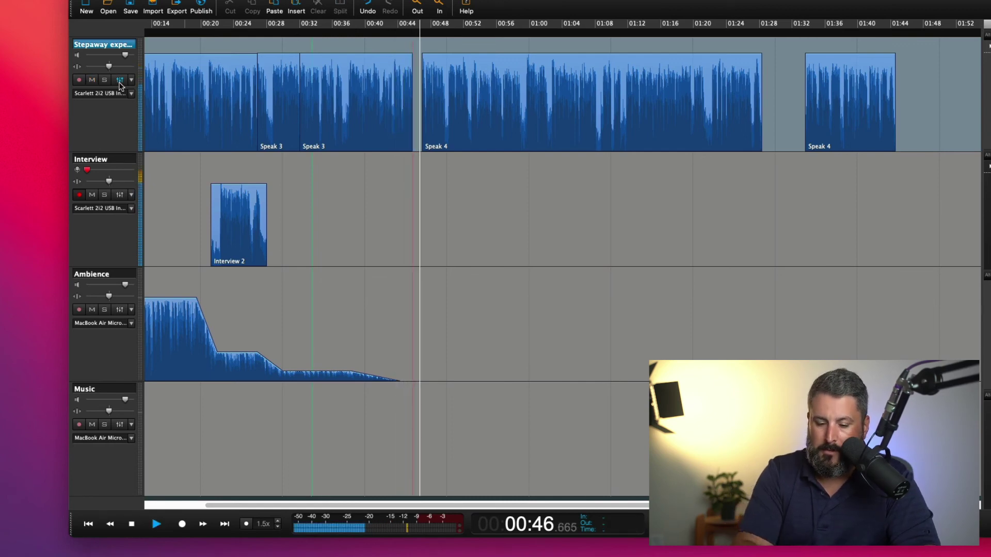
pyautogui.press('space')
pyautogui.press('space')
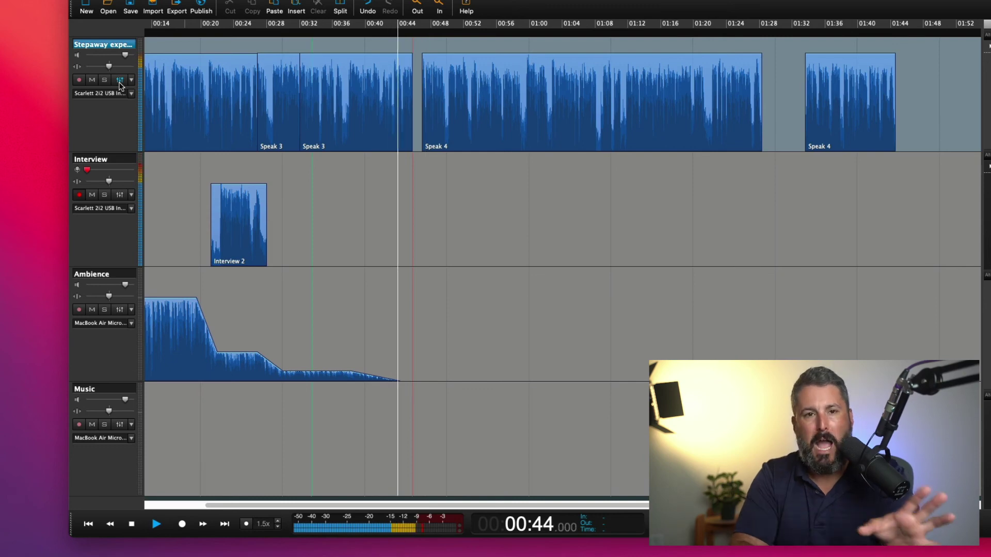
pyautogui.press('space')
pyautogui.press('space')
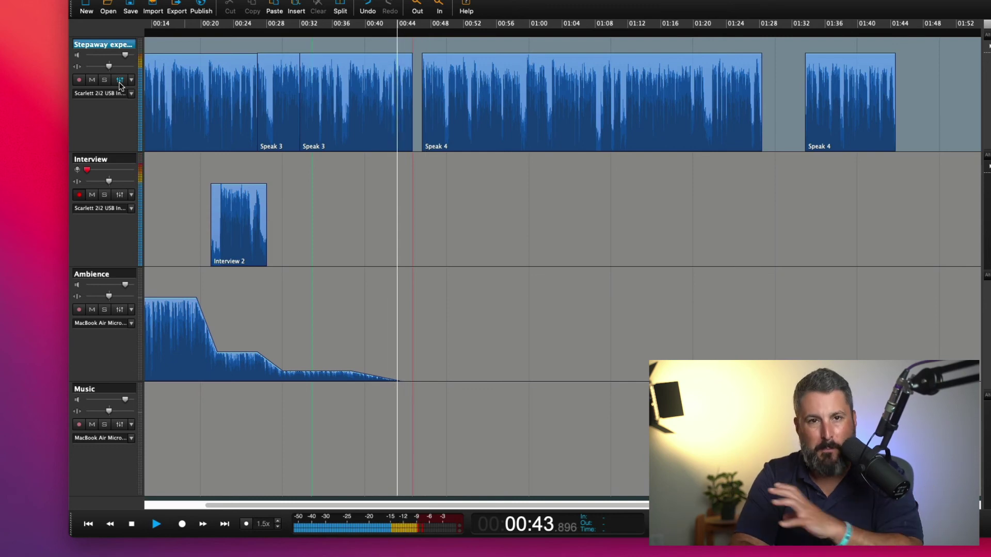
pyautogui.press('space')
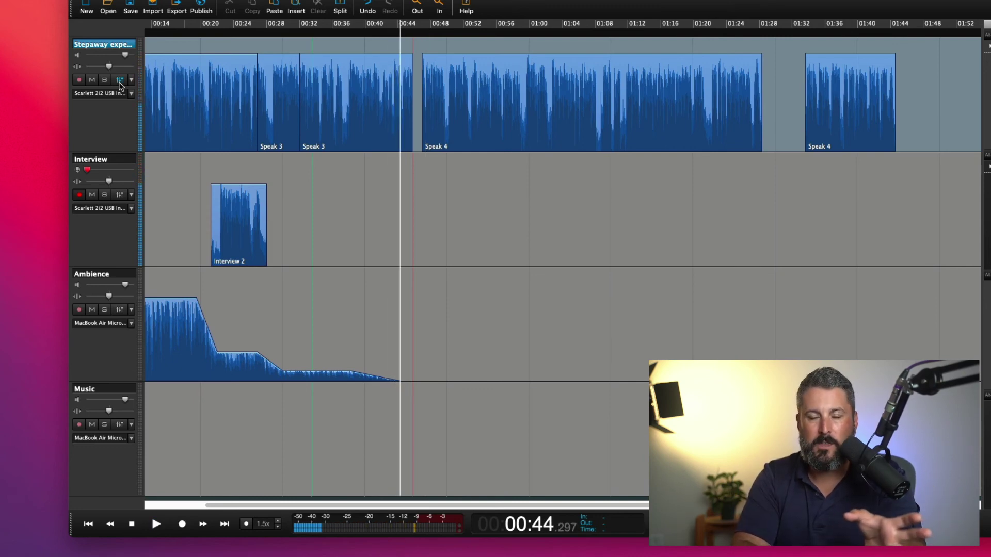
pyautogui.press('space')
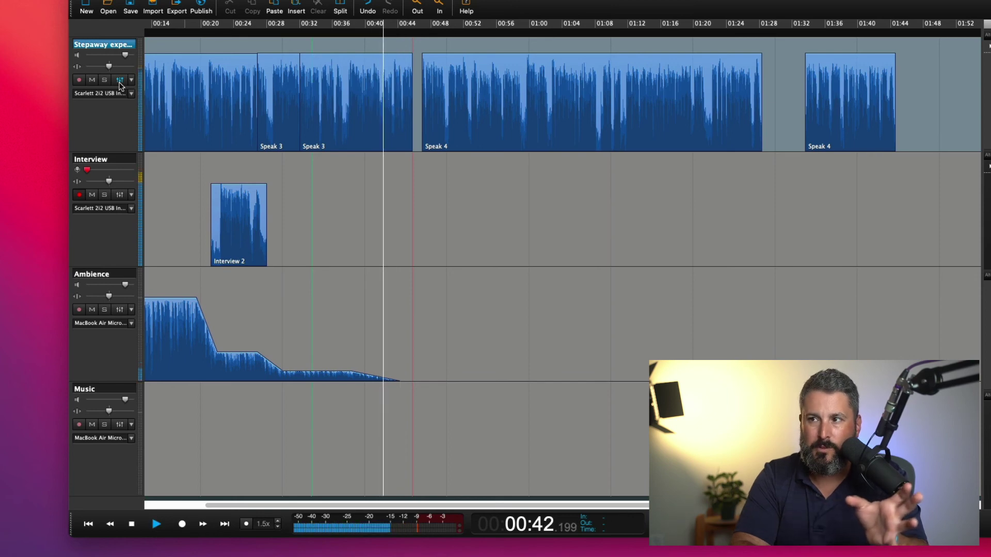
pyautogui.press('space')
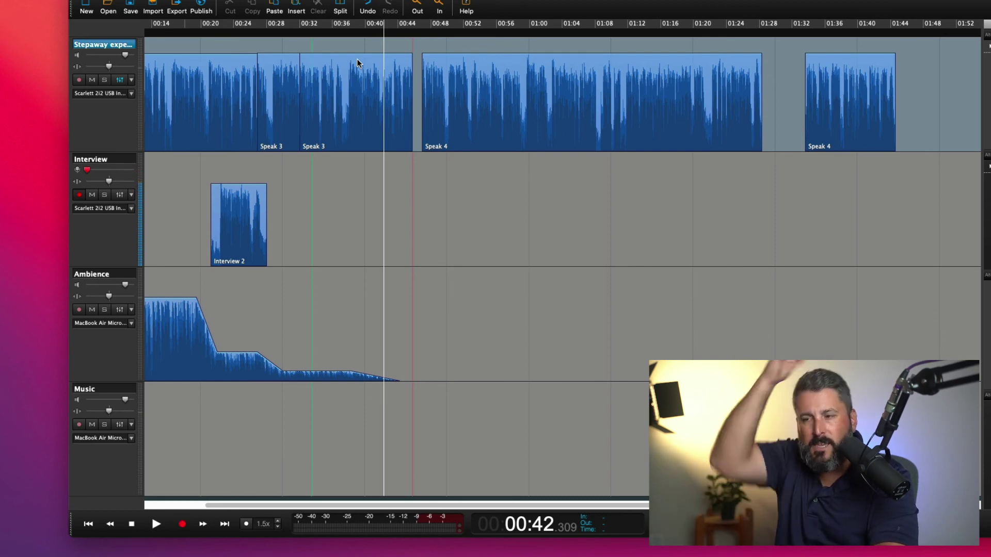
pyautogui.press('r')
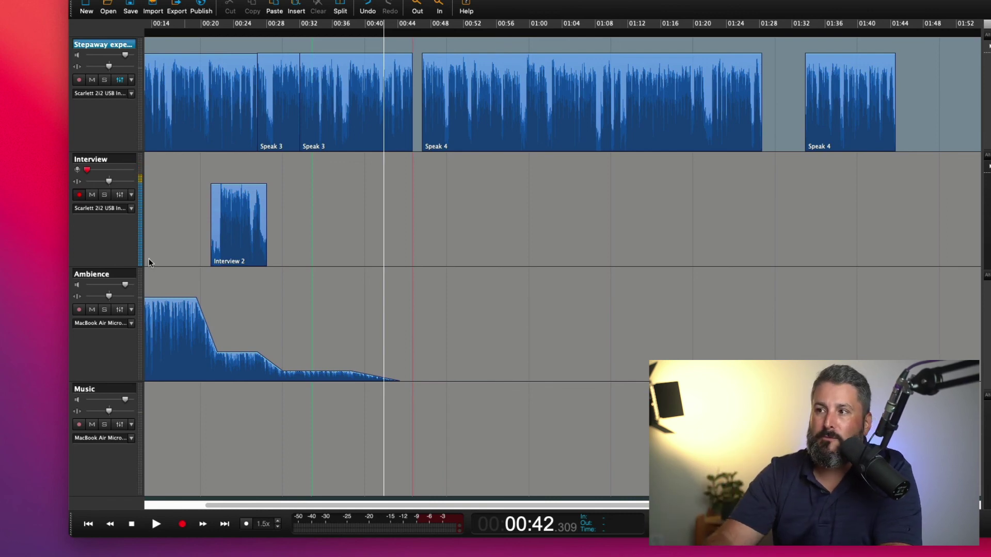
# Step: Zoom in around 00:42 to check the gap before Speak 4, then back out slightly
pyautogui.scroll(6, 364, 245)
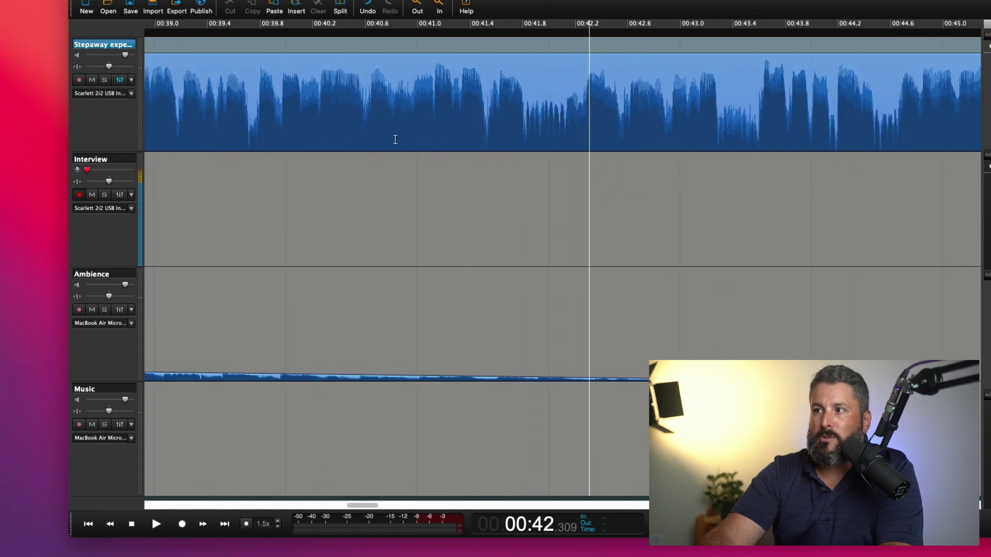
pyautogui.scroll(-4, 395, 142)
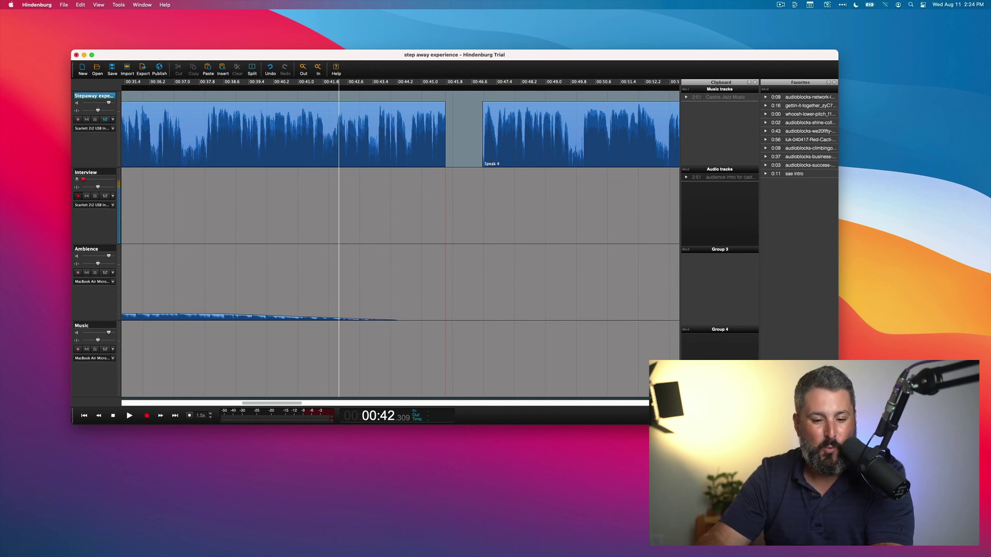
# Step: Zoom out until over three minutes of all tracks' clips are visible
pyautogui.scroll(-6, 325, 194)
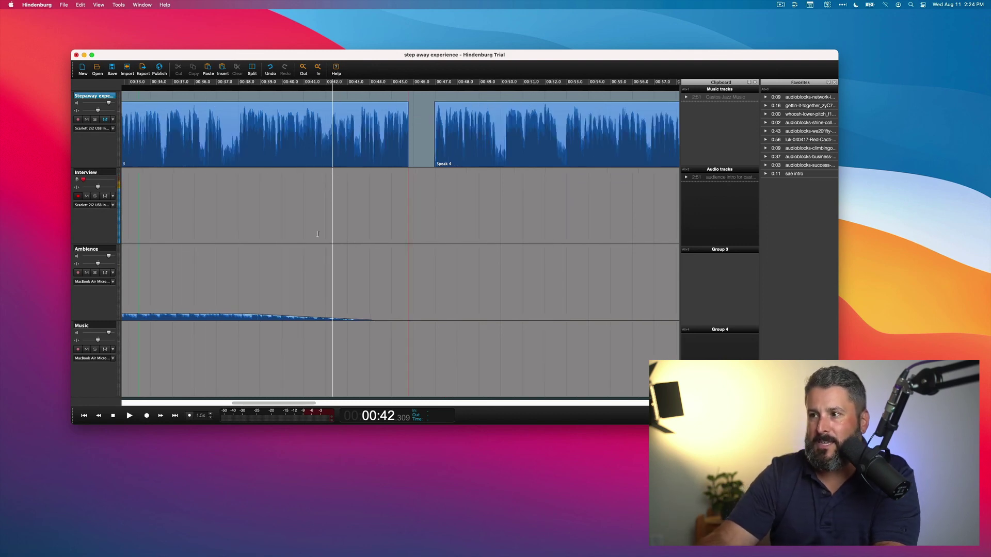